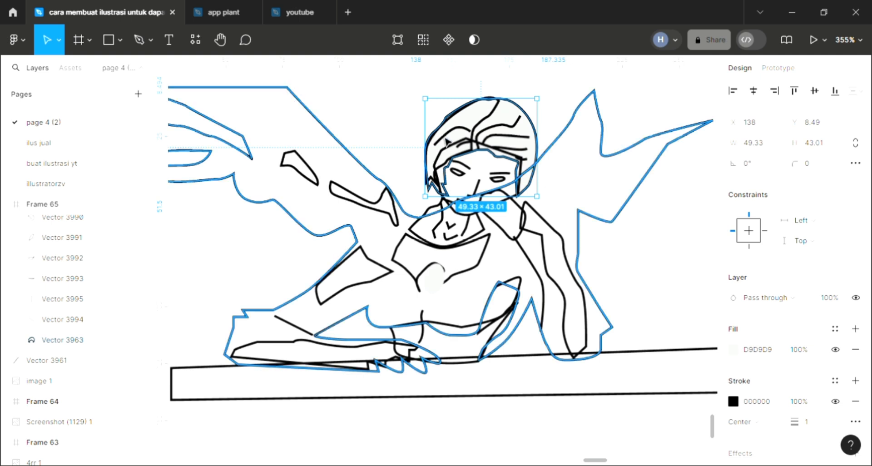
- Add a fill to the front hair section and set its colour to light green B5D6B5
{"action": "left_click", "coordinate": [476, 135]}
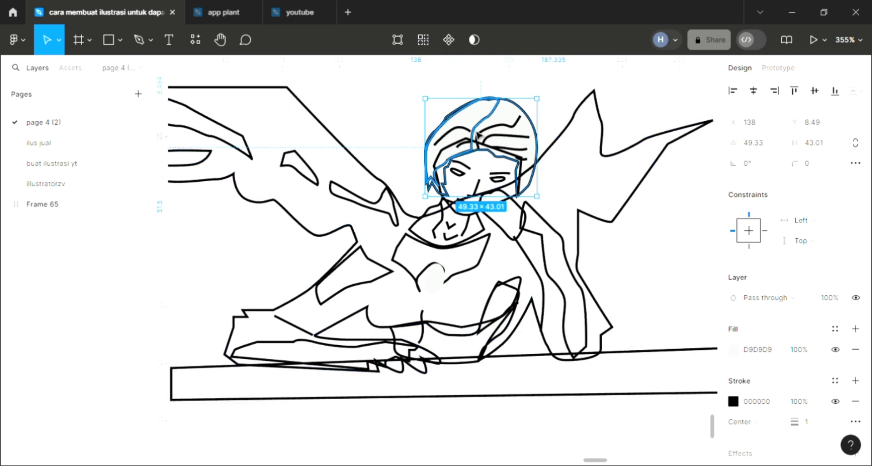
{"action": "left_click", "coordinate": [855, 331]}
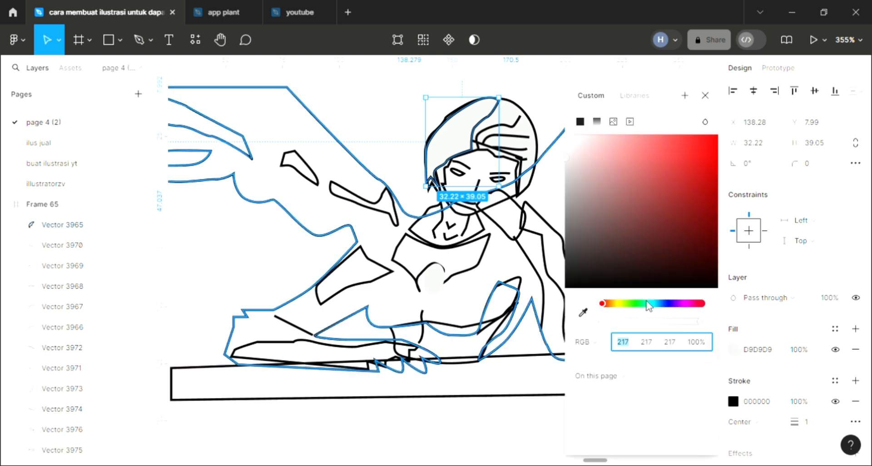
{"action": "left_click", "coordinate": [636, 303]}
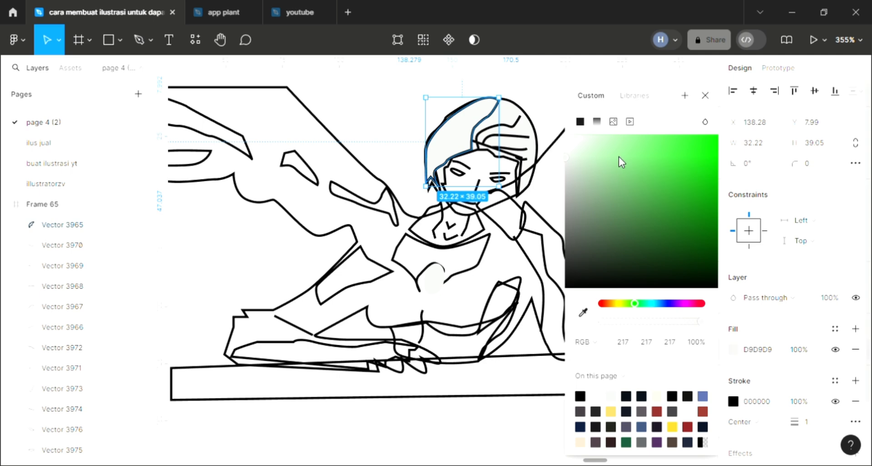
{"action": "left_click_drag", "start_coordinate": [619, 157], "coordinate": [605, 160]}
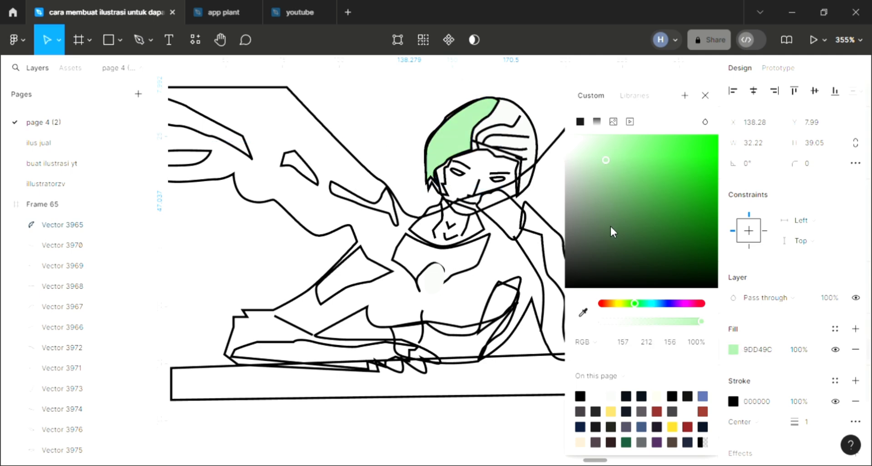
{"action": "left_click_drag", "start_coordinate": [610, 225], "coordinate": [588, 159]}
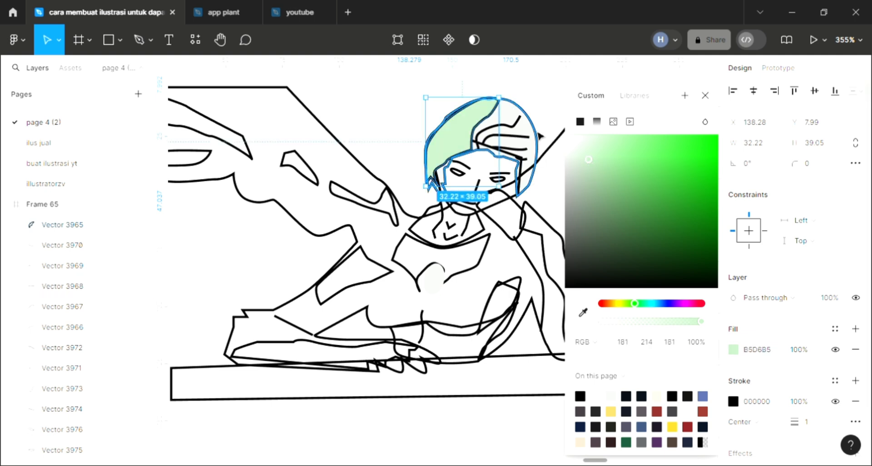
- Fill the full hair shape behind the front section with the darker muted green 97B097
{"action": "left_click", "coordinate": [538, 138]}
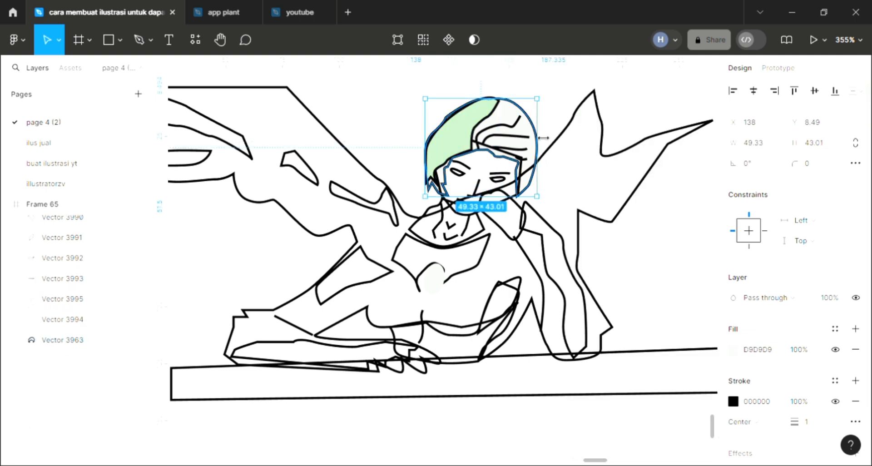
{"action": "left_click", "coordinate": [459, 132]}
{"action": "left_click", "coordinate": [733, 350]}
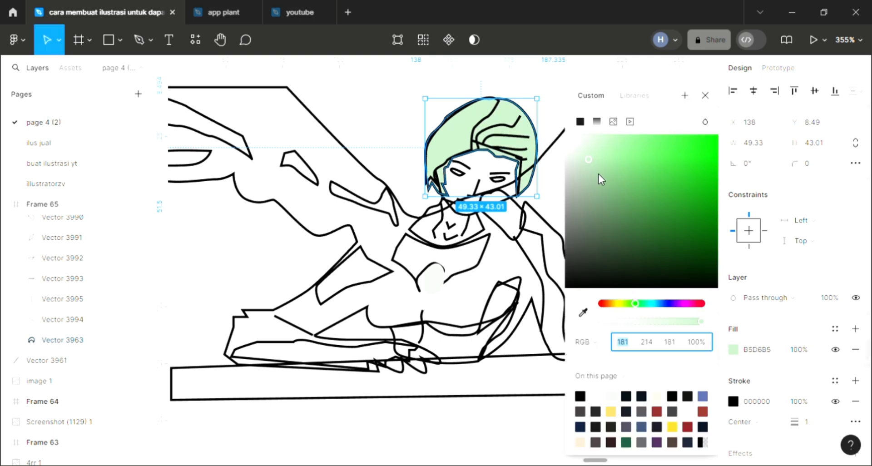
{"action": "left_click", "coordinate": [588, 190]}
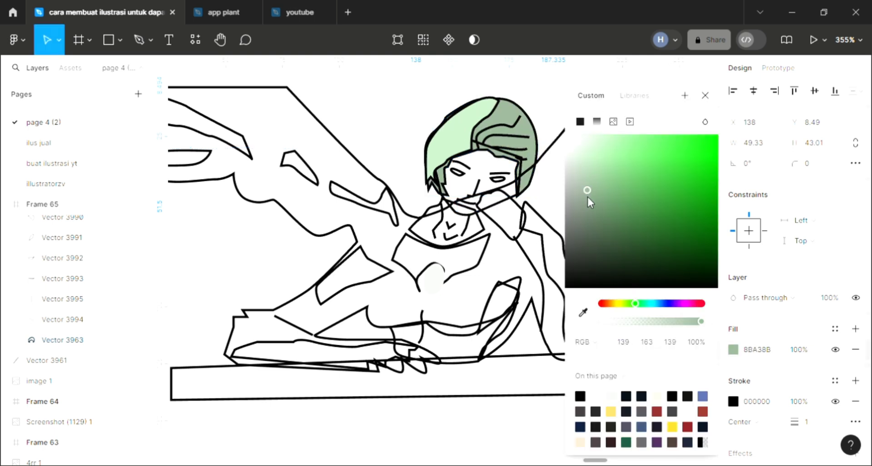
{"action": "left_click", "coordinate": [588, 187]}
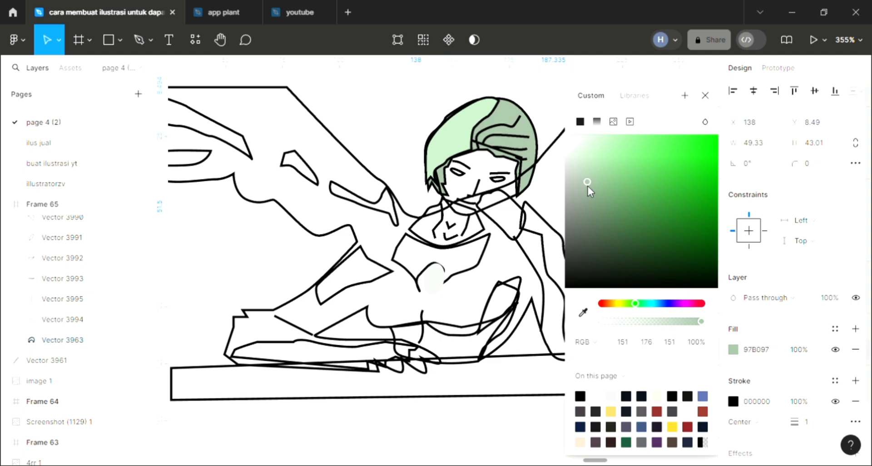
{"action": "left_click", "coordinate": [705, 95]}
{"action": "left_click", "coordinate": [672, 177]}
- Add a fill to the tilted eye and colour it with the darker green sampled from the hair
{"action": "scroll", "coordinate": [636, 249], "scroll_direction": "down", "scroll_amount": 3}
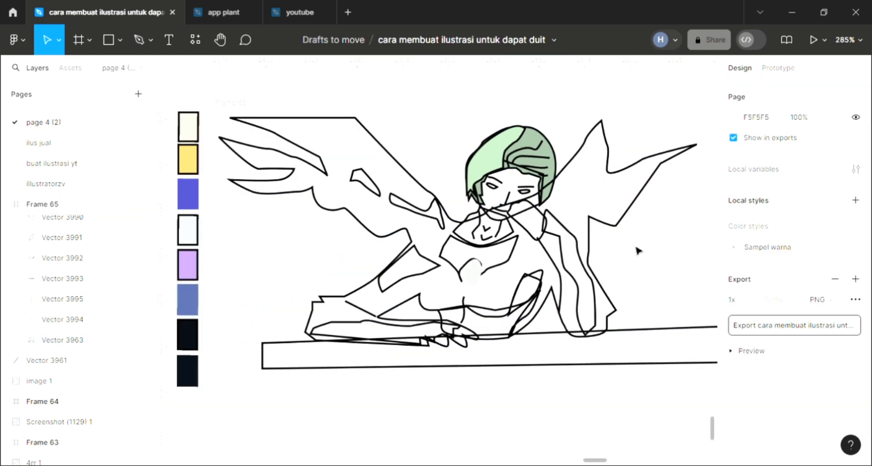
{"action": "scroll", "coordinate": [631, 249], "scroll_direction": "left", "scroll_amount": 1}
{"action": "scroll", "coordinate": [538, 237], "scroll_direction": "up", "scroll_amount": 5}
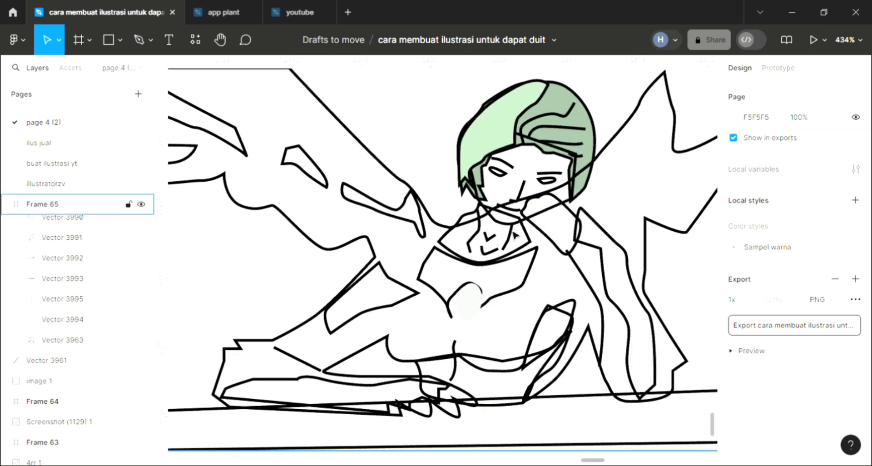
{"action": "left_click", "coordinate": [503, 182]}
{"action": "left_click", "coordinate": [856, 328]}
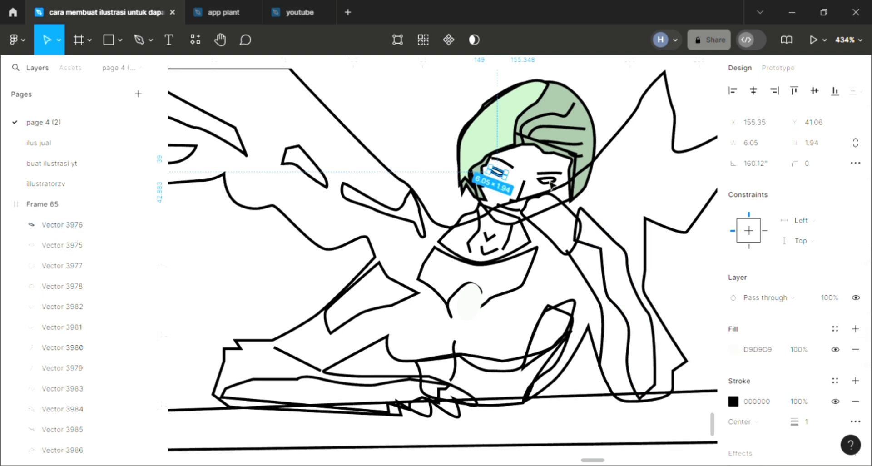
{"action": "key", "text": "i"}
{"action": "left_click", "coordinate": [558, 108]}
{"action": "left_click", "coordinate": [599, 110]}
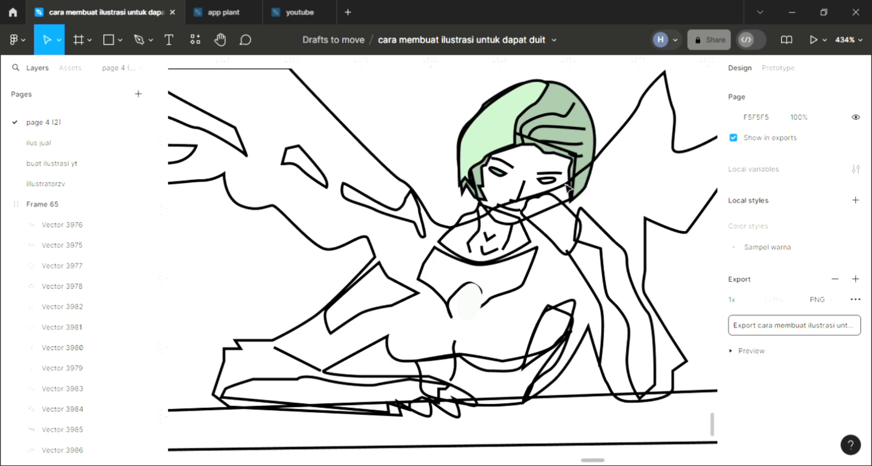
- Add a fill to the other, horizontal eye and sample the darker hair green 97B097 for it
{"action": "left_click", "coordinate": [552, 181]}
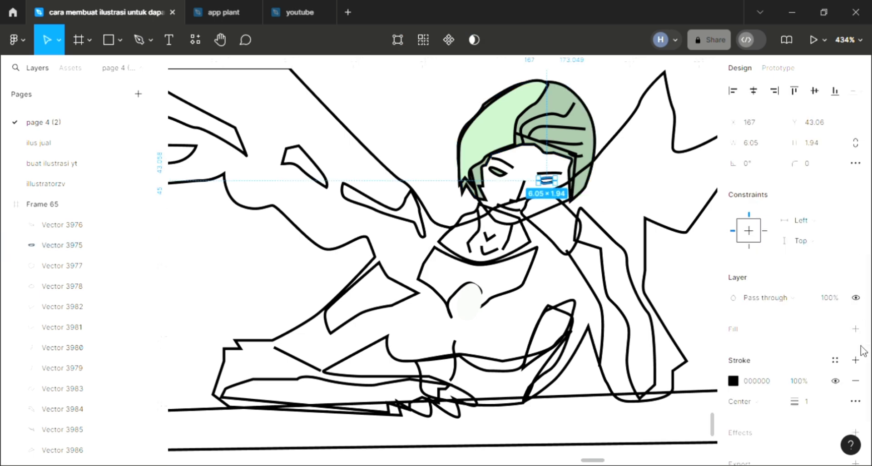
{"action": "left_click", "coordinate": [856, 329]}
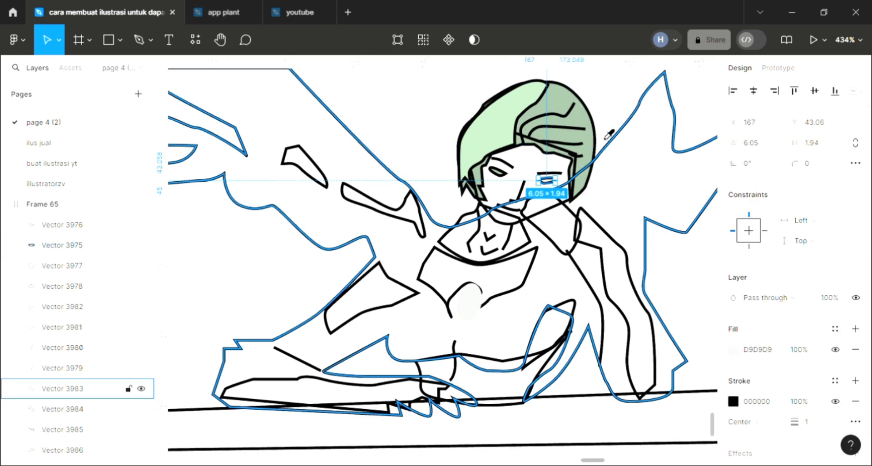
{"action": "key", "text": "i"}
{"action": "left_click", "coordinate": [568, 115]}
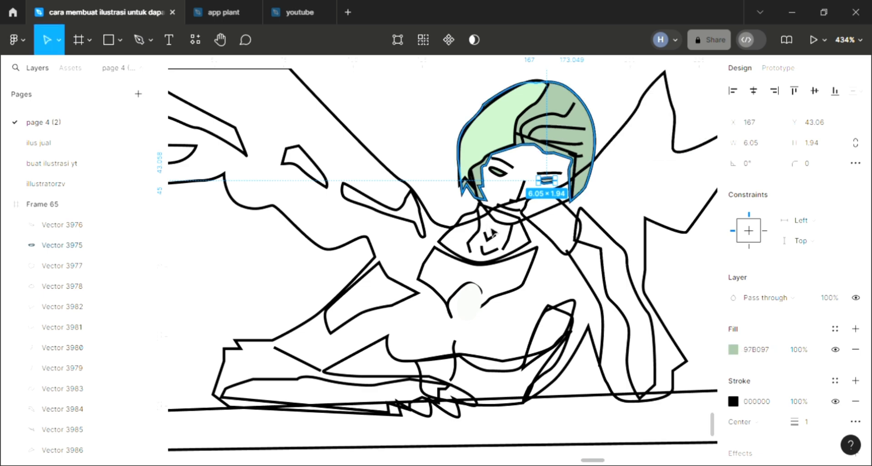
{"action": "key", "text": "Escape"}
- Add a fill to the face outline and send the shape to the back, behind the hair and facial features
{"action": "left_click", "coordinate": [63, 266]}
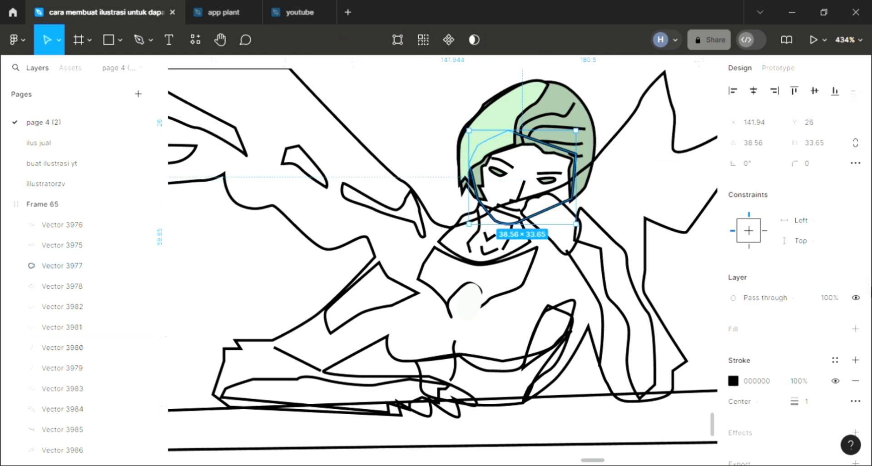
{"action": "left_click", "coordinate": [858, 330]}
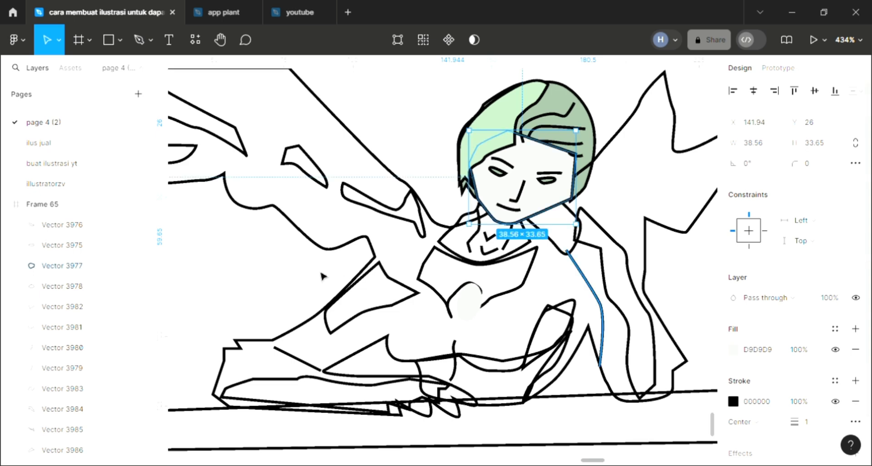
{"action": "key", "text": "bracketleft"}
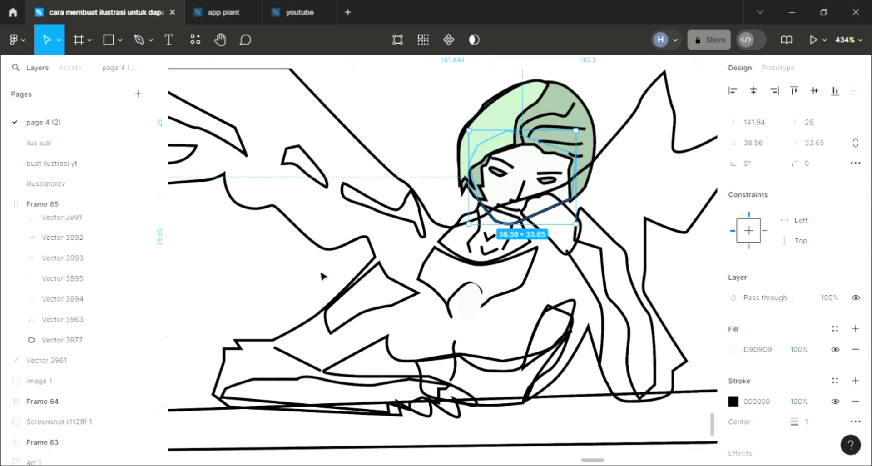
- Recolour the face fill with the skin tone FFE2D3 sampled from the first palette swatch
{"action": "scroll", "coordinate": [324, 275], "scroll_direction": "down", "scroll_amount": 4}
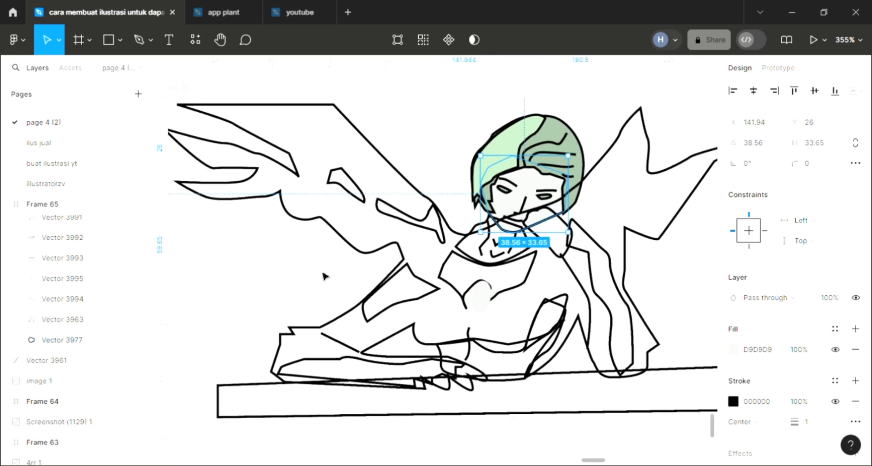
{"action": "scroll", "coordinate": [324, 276], "scroll_direction": "left", "scroll_amount": 2}
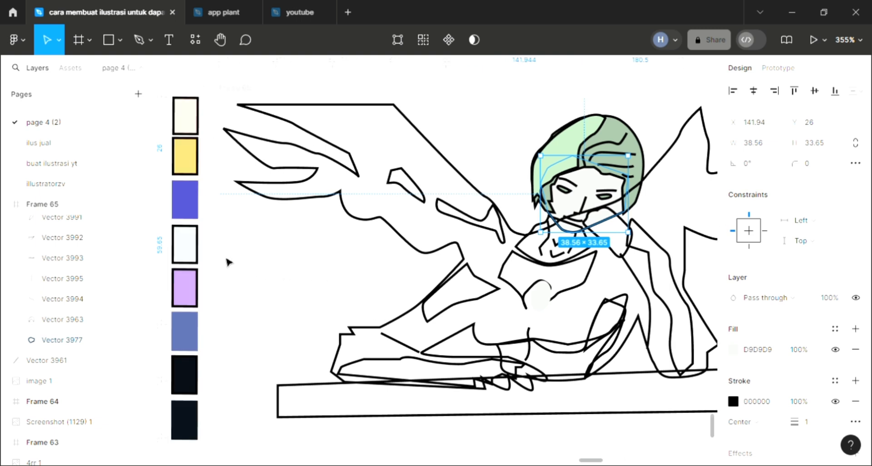
{"action": "key", "text": "i"}
{"action": "left_click", "coordinate": [187, 117]}
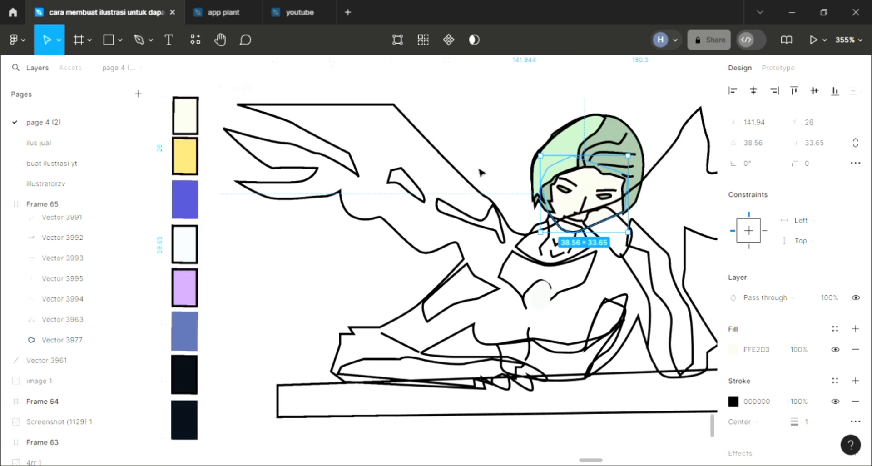
{"action": "key", "text": "Escape"}
- Add a fill to the large wings-and-body outline and send it behind all the other figure shapes
{"action": "scroll", "coordinate": [576, 231], "scroll_direction": "right", "scroll_amount": 1}
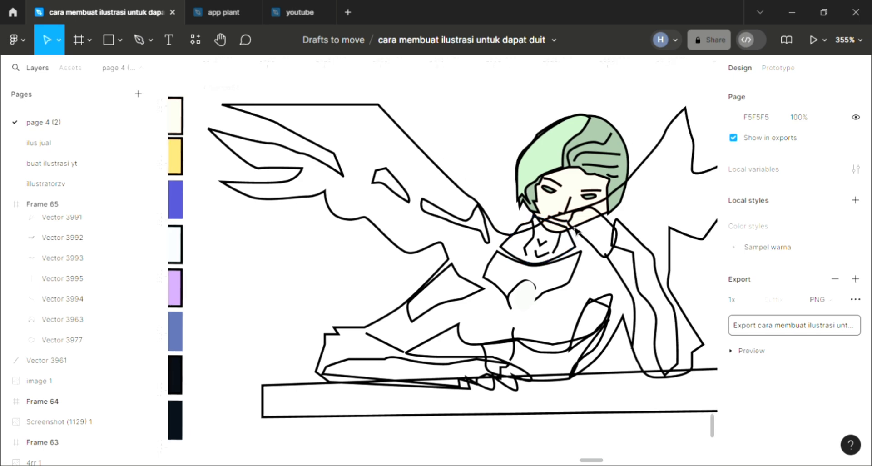
{"action": "scroll", "coordinate": [576, 232], "scroll_direction": "right", "scroll_amount": 3}
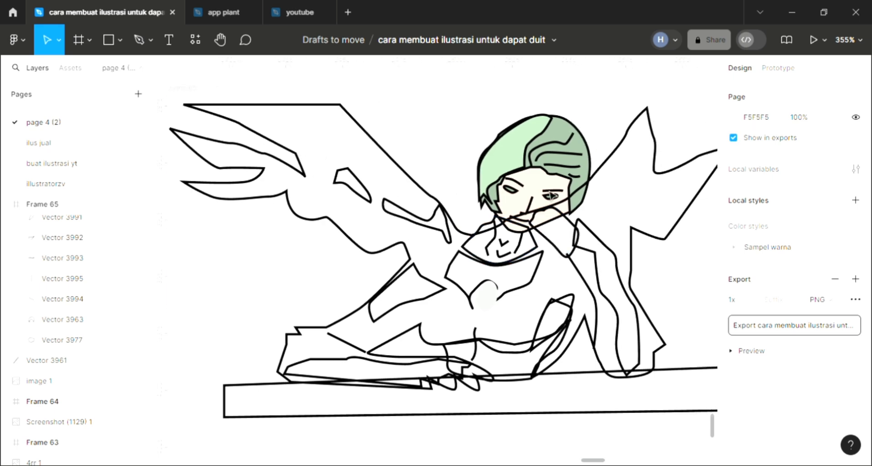
{"action": "left_click", "coordinate": [409, 181]}
{"action": "scroll", "coordinate": [540, 290], "scroll_direction": "down", "scroll_amount": 2}
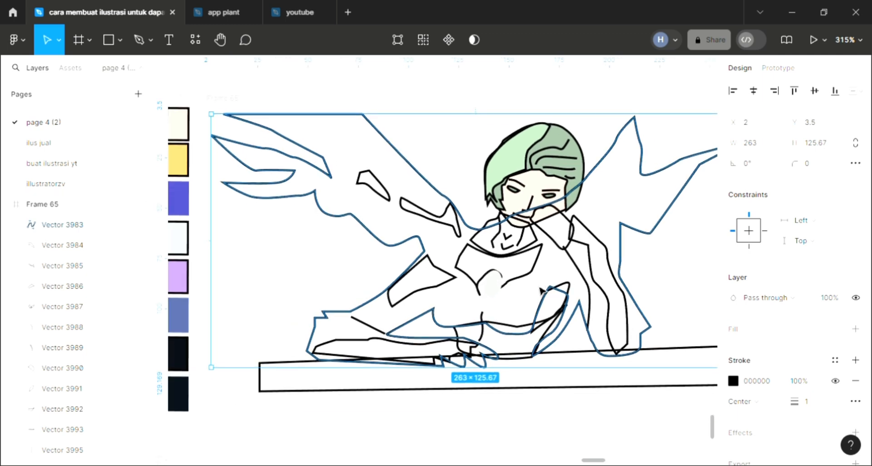
{"action": "scroll", "coordinate": [627, 306], "scroll_direction": "down", "scroll_amount": 2}
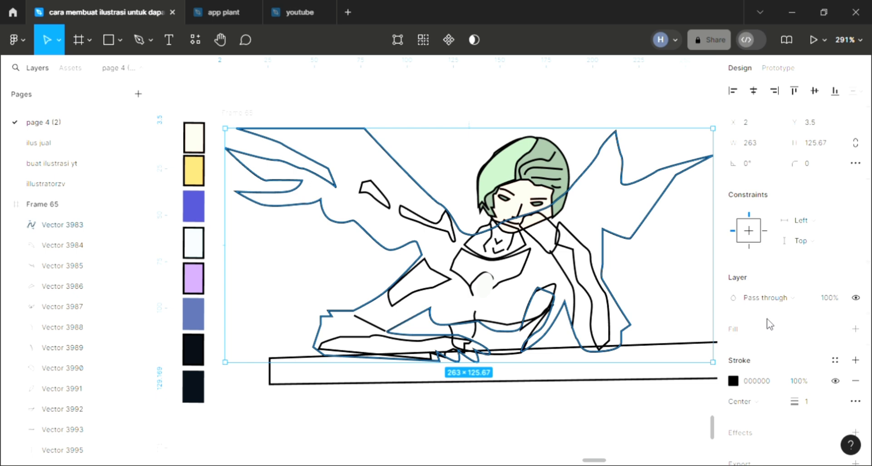
{"action": "left_click", "coordinate": [857, 329]}
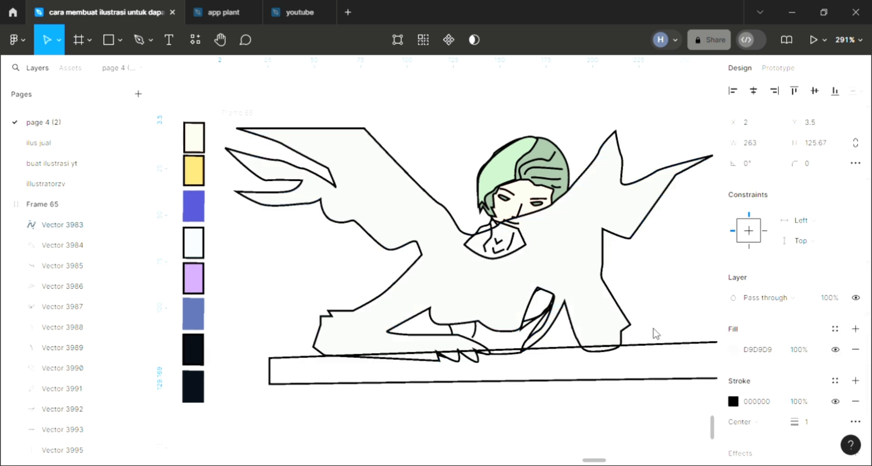
{"action": "key", "text": "ctrl+shift+bracketleft"}
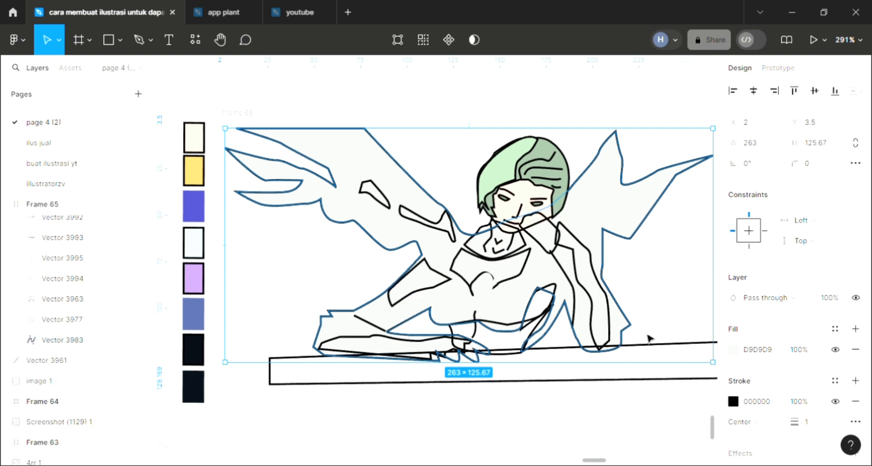
- Recolour the wings-and-body fill with the yellow FDCA6E sampled from the palette
{"action": "key", "text": "i"}
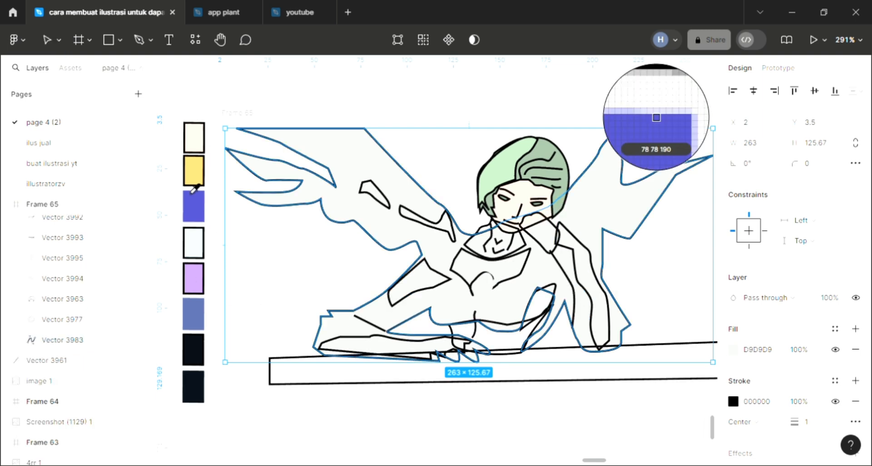
{"action": "left_click", "coordinate": [189, 175]}
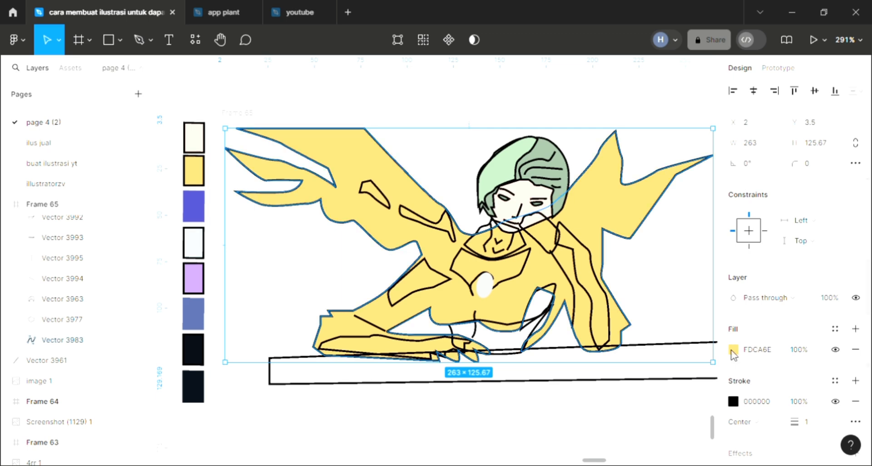
{"action": "left_click", "coordinate": [647, 272]}
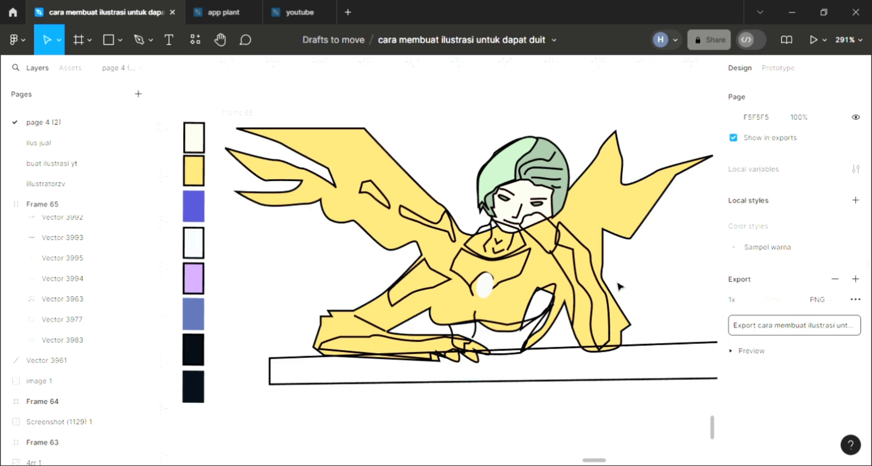
- Fill the small ellipse on the chest with the blue-violet 4E4EBE sampled from the palette
{"action": "left_click", "coordinate": [485, 286]}
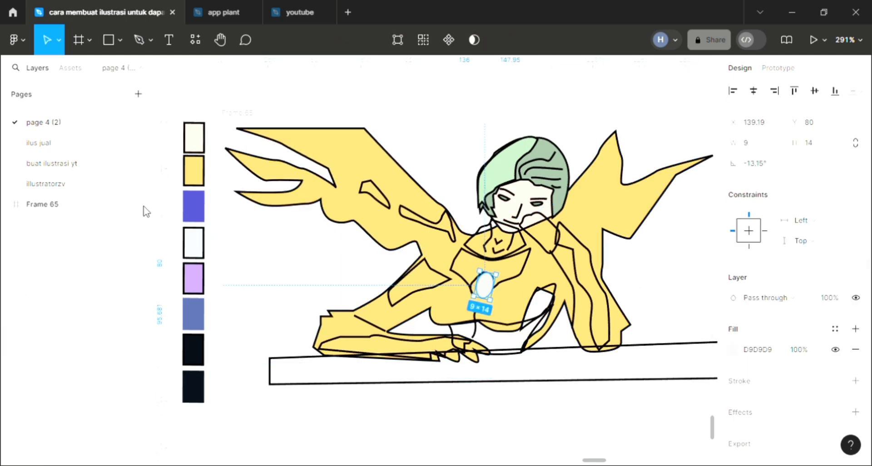
{"action": "key", "text": "i"}
{"action": "left_click", "coordinate": [197, 220]}
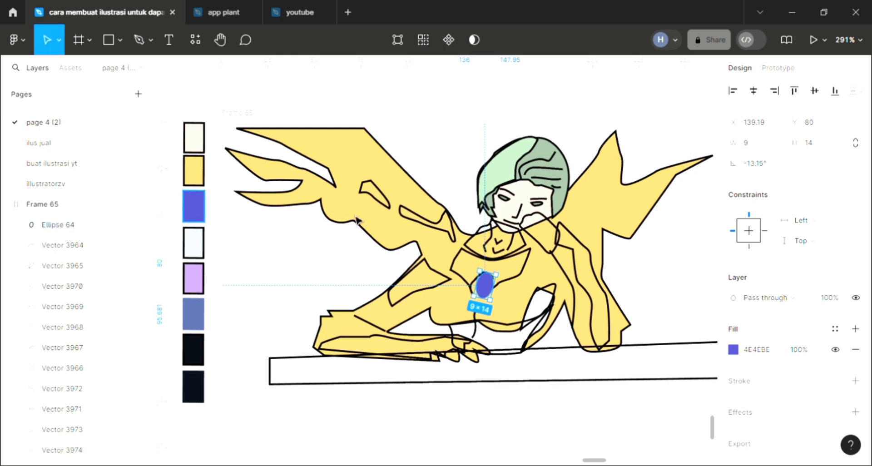
{"action": "key", "text": "Escape"}
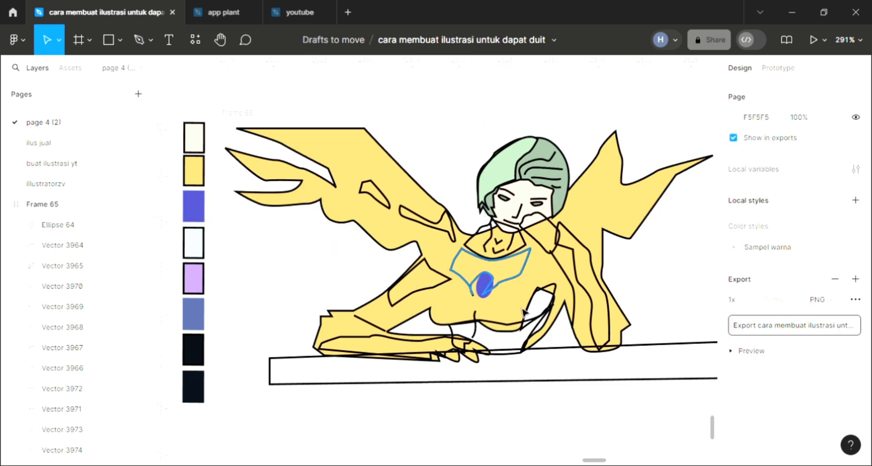
- Recolour the small chest ellipse with the light purple BD98E0 sampled from the palette
{"action": "left_click", "coordinate": [485, 286]}
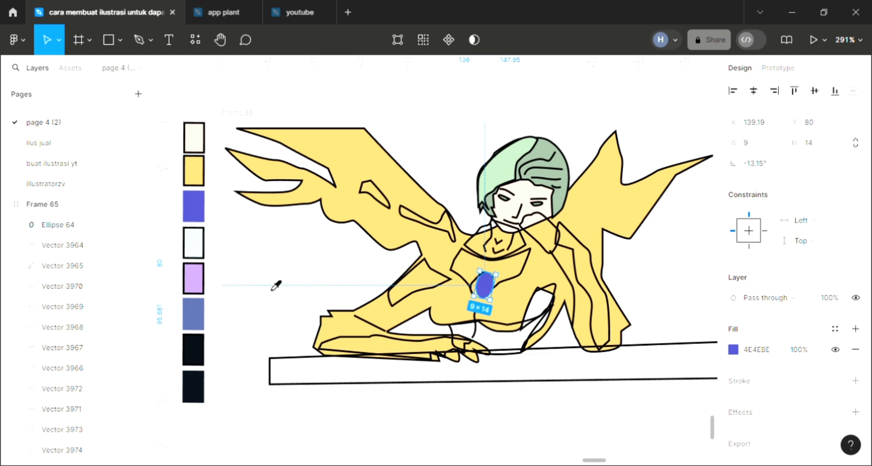
{"action": "left_click", "coordinate": [195, 281]}
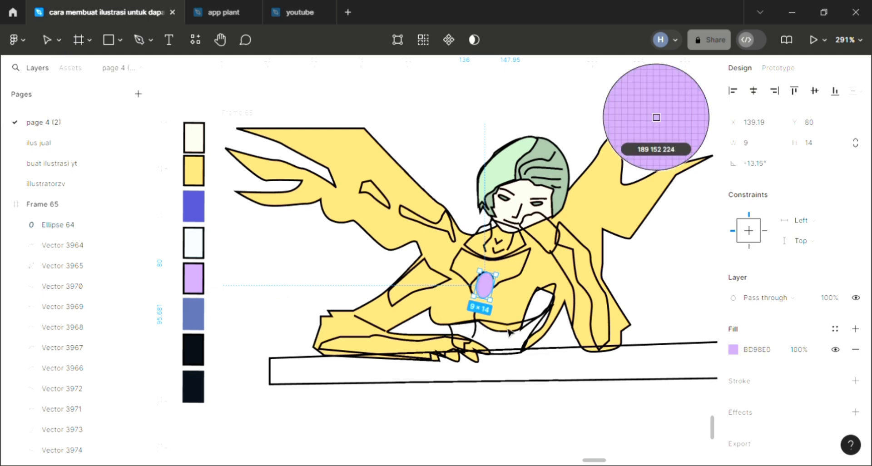
- Colour both the stroke and a new fill of the leaf-shaped panel beside the waist with the blue-violet 4E4EBE sampled from the palette
{"action": "left_click", "coordinate": [536, 313]}
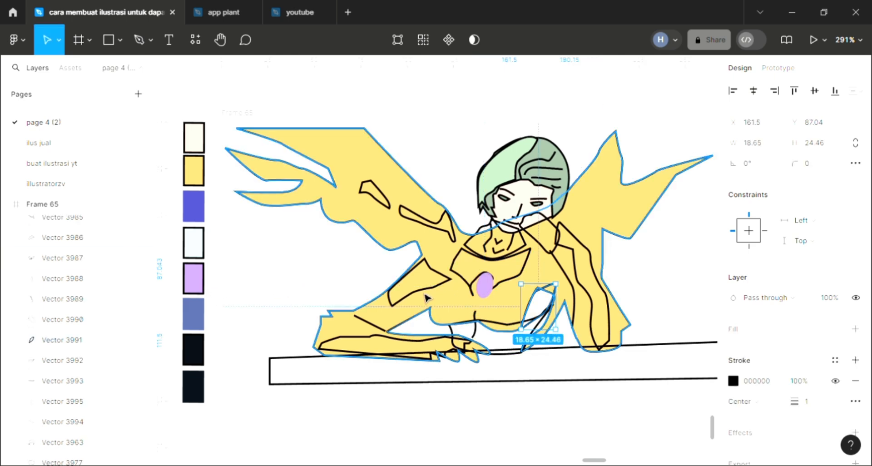
{"action": "key", "text": "i"}
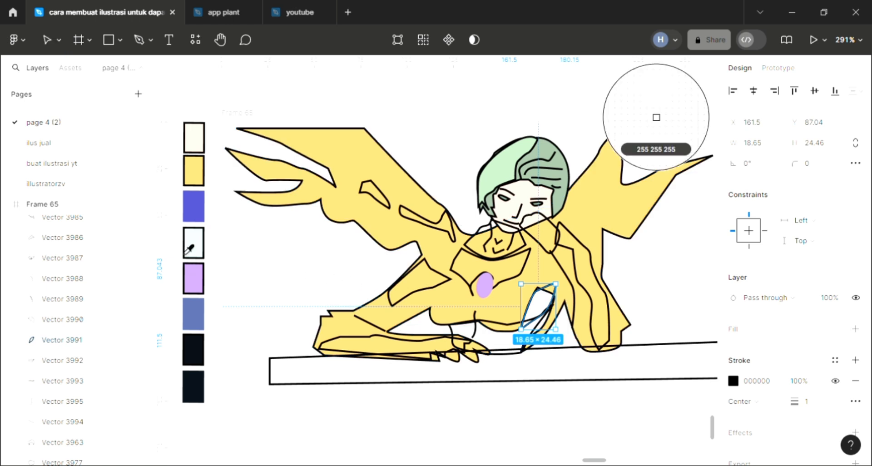
{"action": "left_click", "coordinate": [195, 216]}
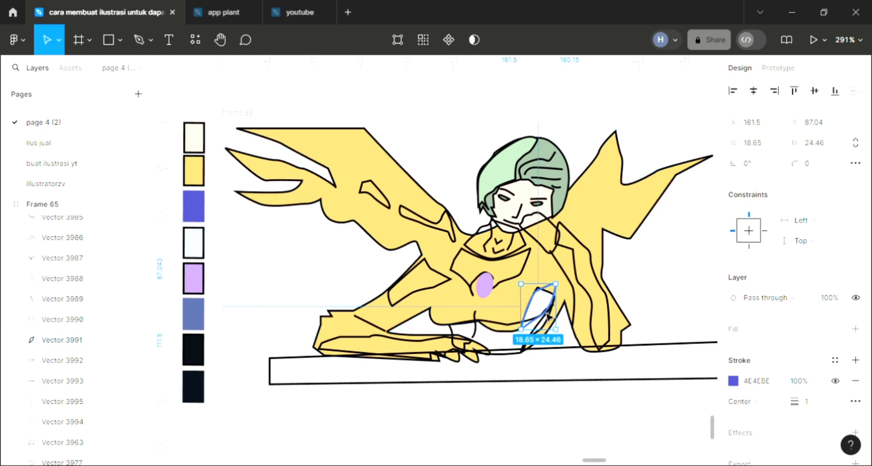
{"action": "left_click", "coordinate": [650, 305]}
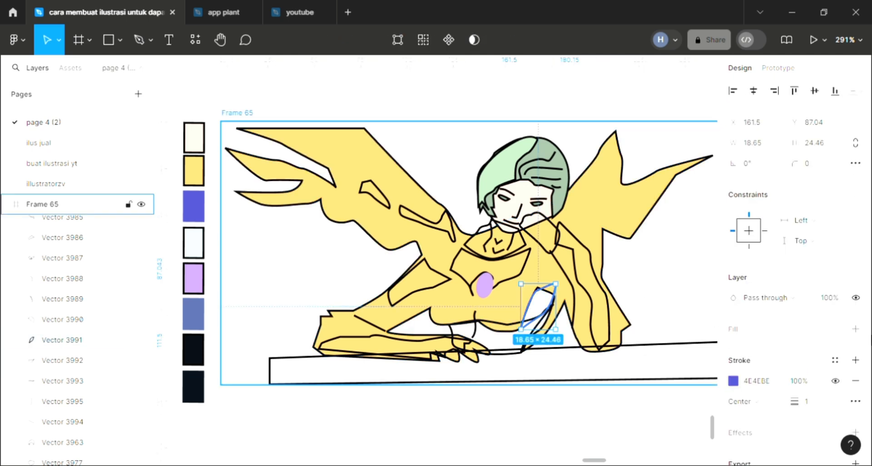
{"action": "key", "text": "alt+slash"}
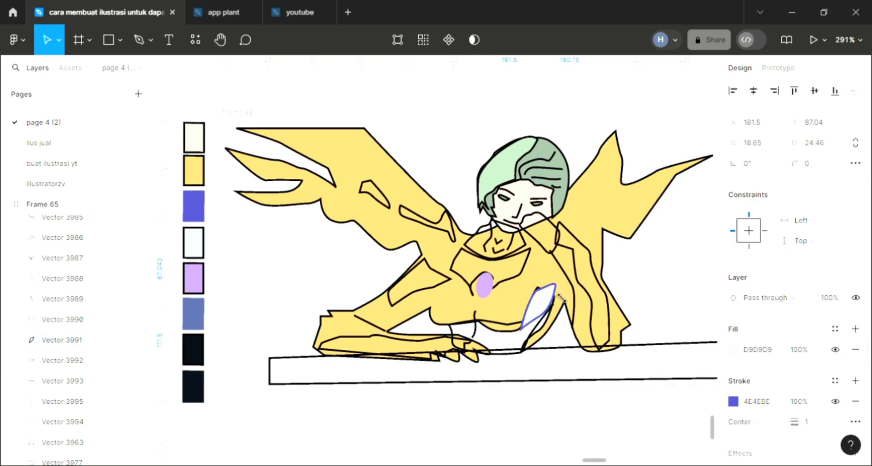
{"action": "key", "text": "i"}
{"action": "left_click", "coordinate": [193, 213]}
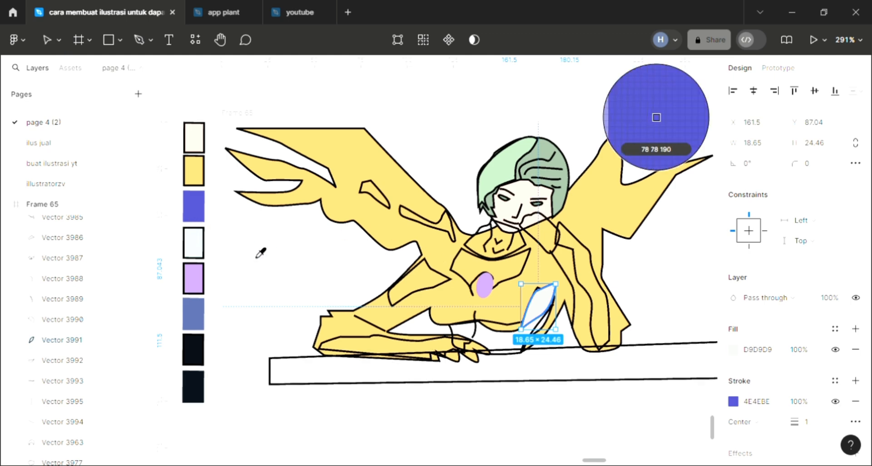
{"action": "key", "text": "Escape"}
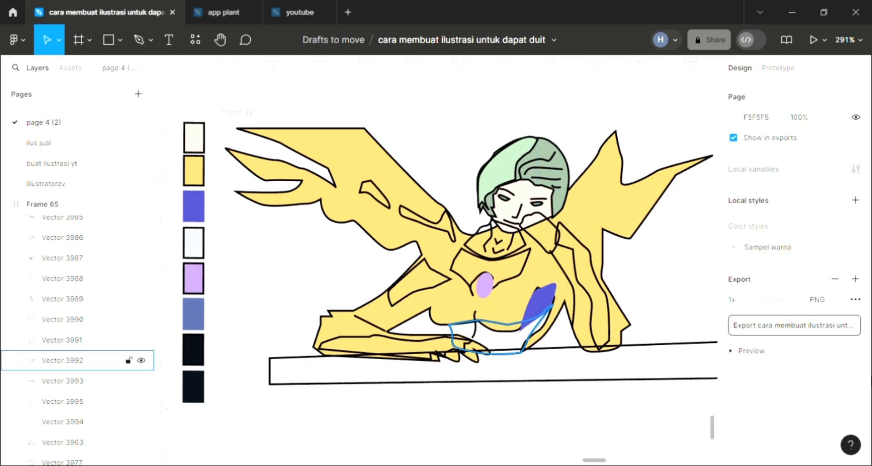
- Fill the waist shape with the grey-green 97B097 sampled from the hair and send it behind the other figure shapes
{"action": "left_click", "coordinate": [90, 360]}
{"action": "left_click", "coordinate": [855, 328]}
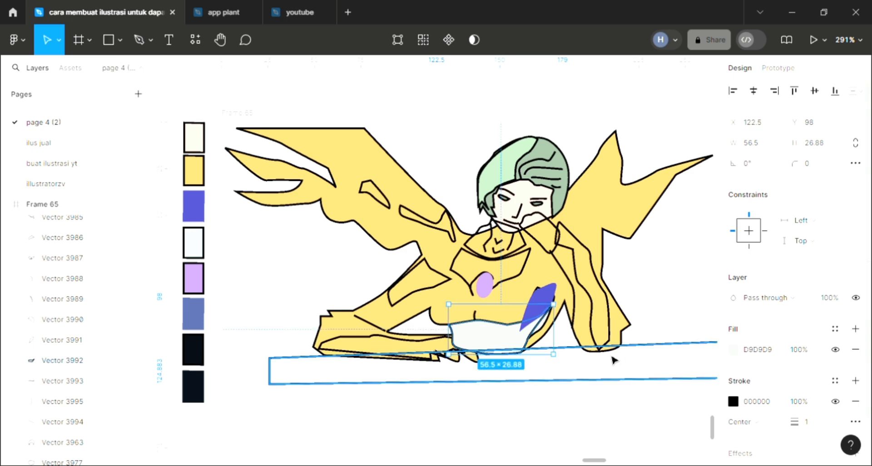
{"action": "key", "text": "["}
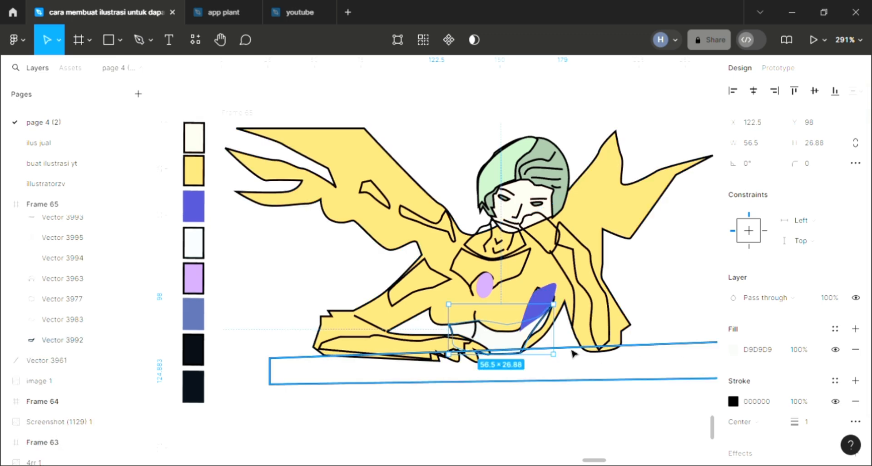
{"action": "key", "text": "i"}
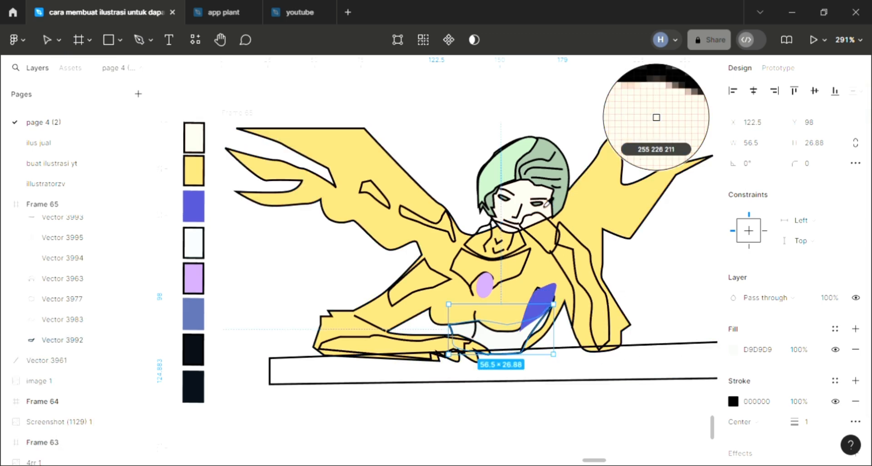
{"action": "left_click", "coordinate": [568, 198]}
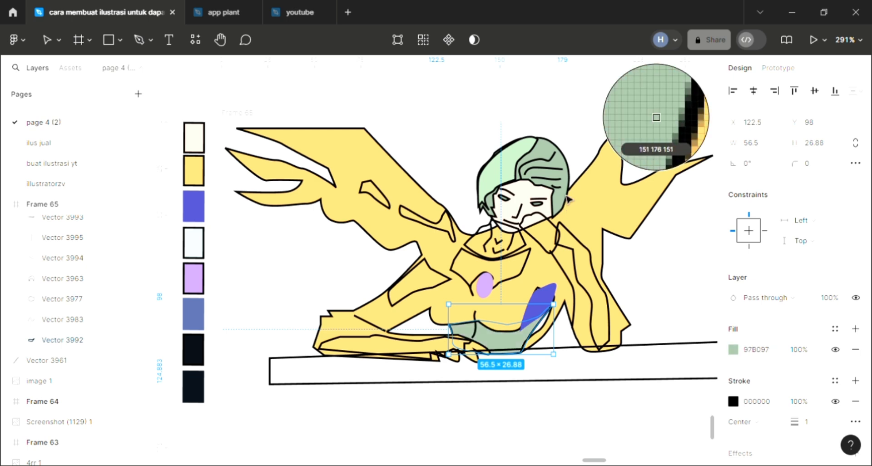
{"action": "left_click", "coordinate": [585, 139]}
- Fill the small upper panel on the left wing with the grey-green sampled from the darker half of the hair
{"action": "left_click", "coordinate": [384, 206]}
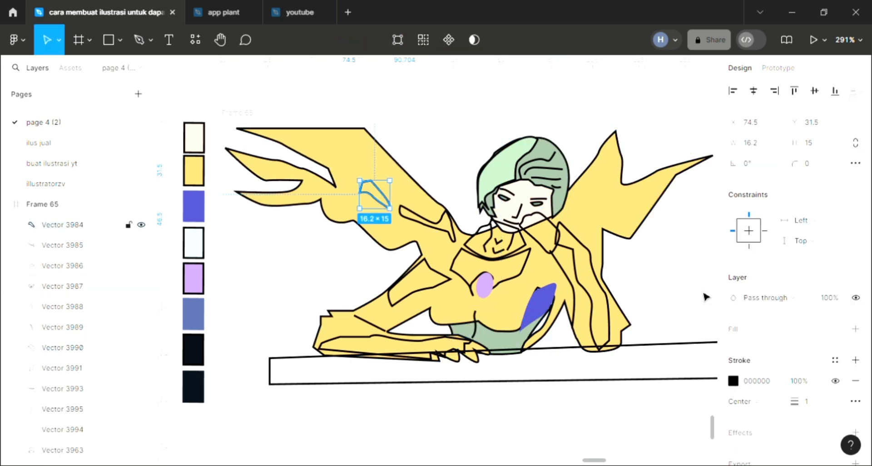
{"action": "left_click", "coordinate": [856, 329]}
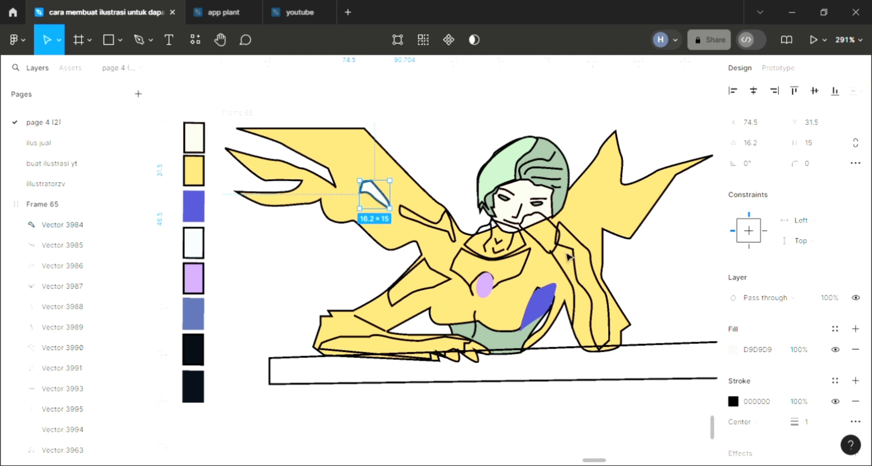
{"action": "scroll", "coordinate": [568, 256], "scroll_direction": "up", "scroll_amount": 2}
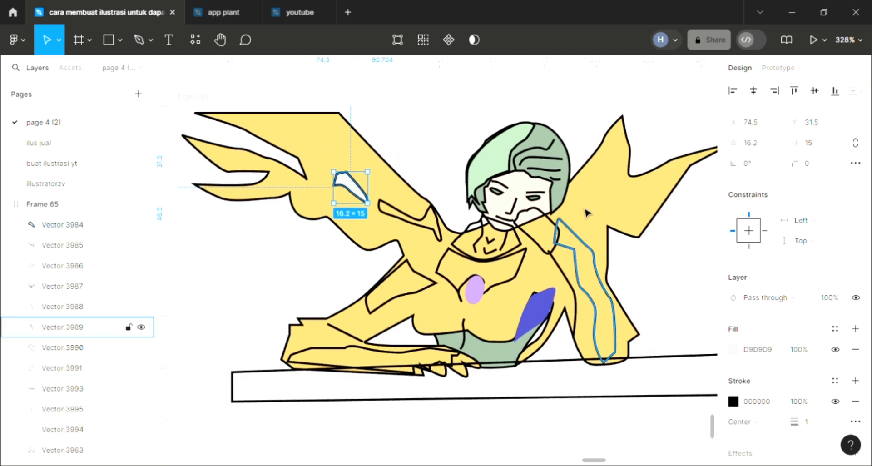
{"action": "key", "text": "i"}
{"action": "left_click", "coordinate": [561, 163]}
- Fill the longer panel near the left wing's shoulder with the grey-green 97B097 sampled from the hair
{"action": "key", "text": "Tab"}
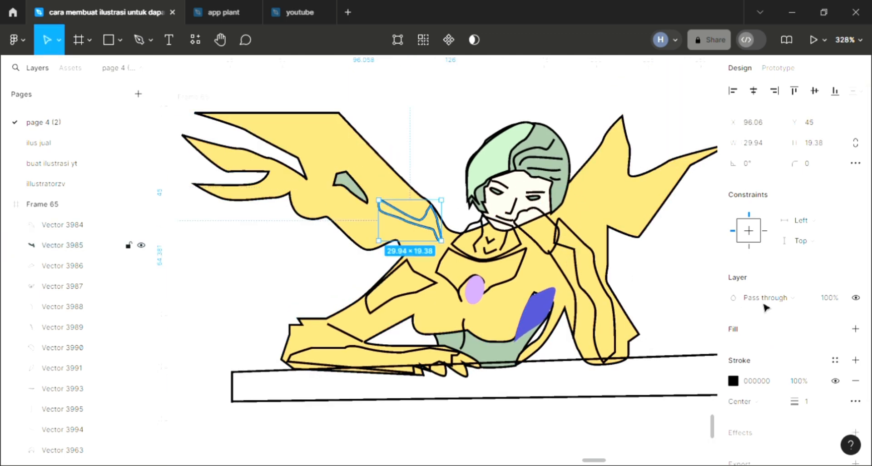
{"action": "left_click", "coordinate": [856, 329]}
{"action": "key", "text": "i"}
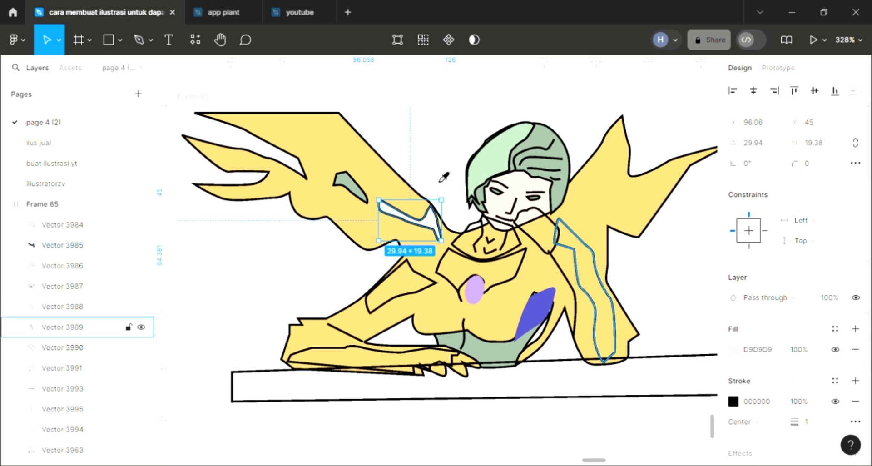
{"action": "left_click", "coordinate": [549, 157]}
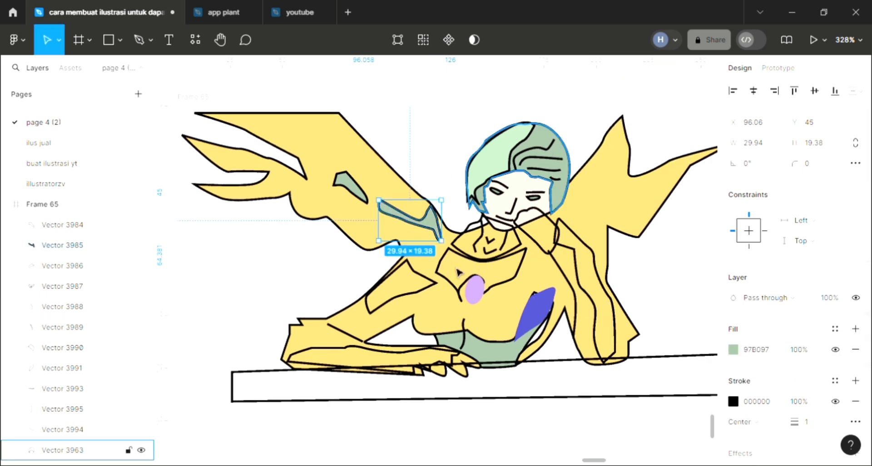
- Fill the angular panel on the left upper arm with the grey-green 97B097 sampled from the hair
{"action": "left_click", "coordinate": [422, 279]}
{"action": "left_click", "coordinate": [856, 329]}
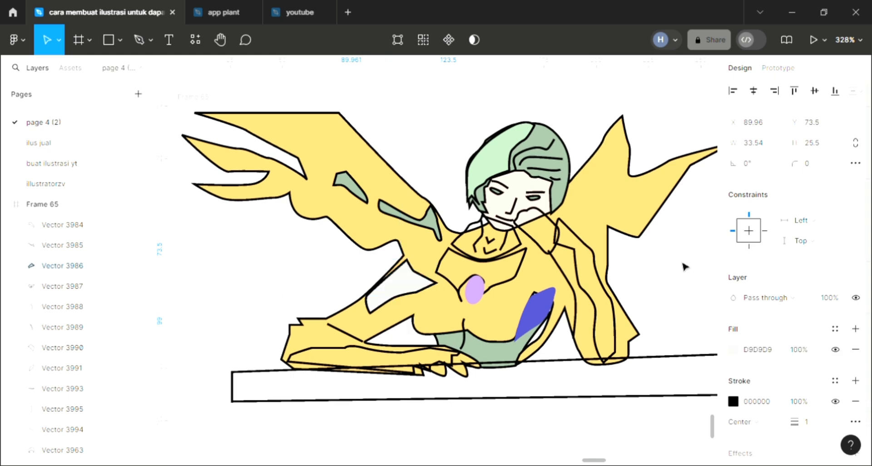
{"action": "key", "text": "i"}
{"action": "left_click", "coordinate": [551, 147]}
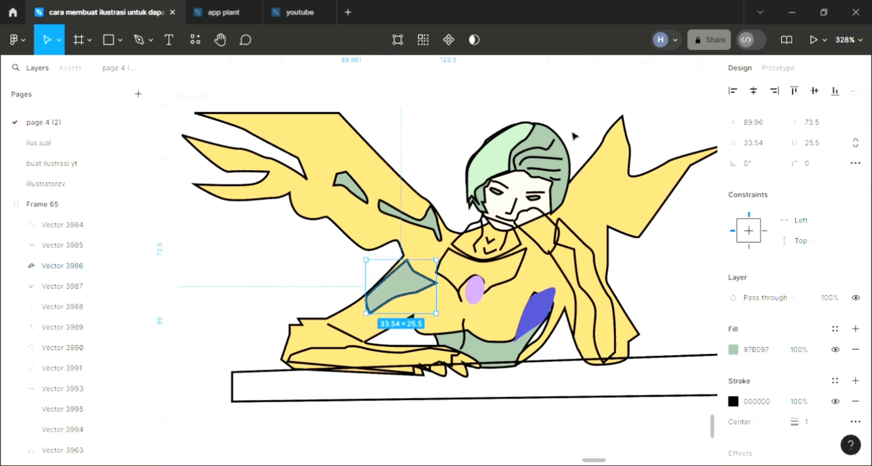
{"action": "key", "text": "Escape"}
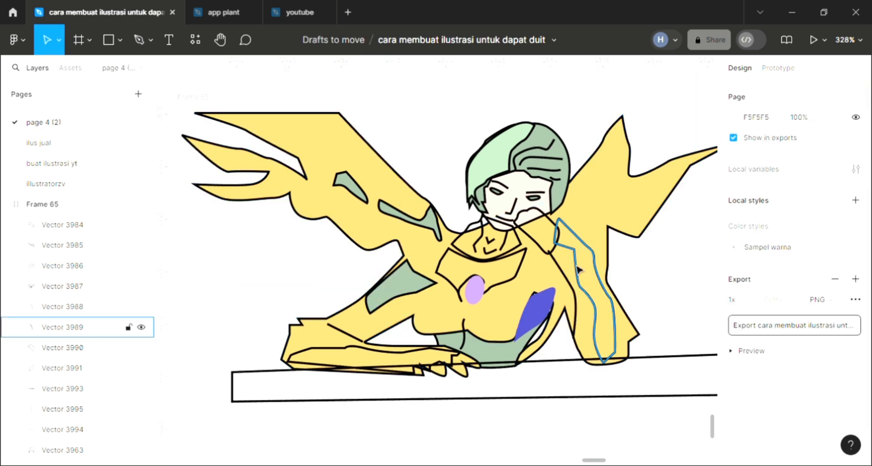
- Fill the long strip along the raised right arm with the grey-green 97B097 sampled from the left upper-arm panel
{"action": "left_click", "coordinate": [580, 270]}
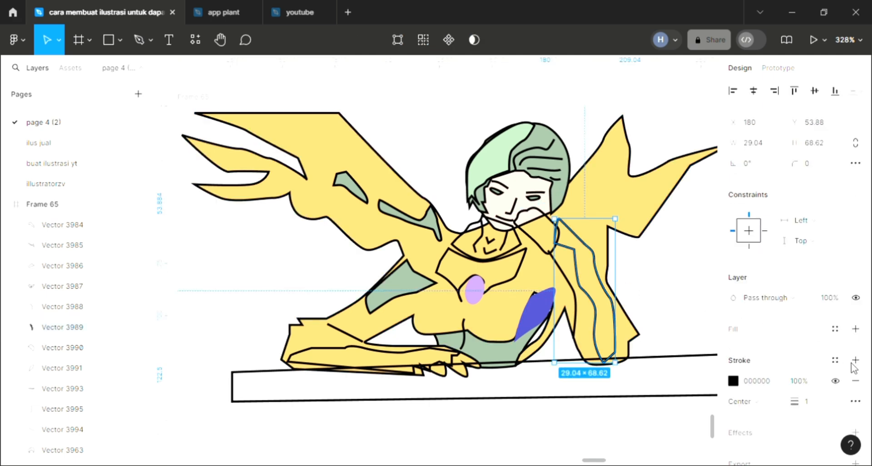
{"action": "left_click", "coordinate": [856, 328]}
{"action": "key", "text": "i"}
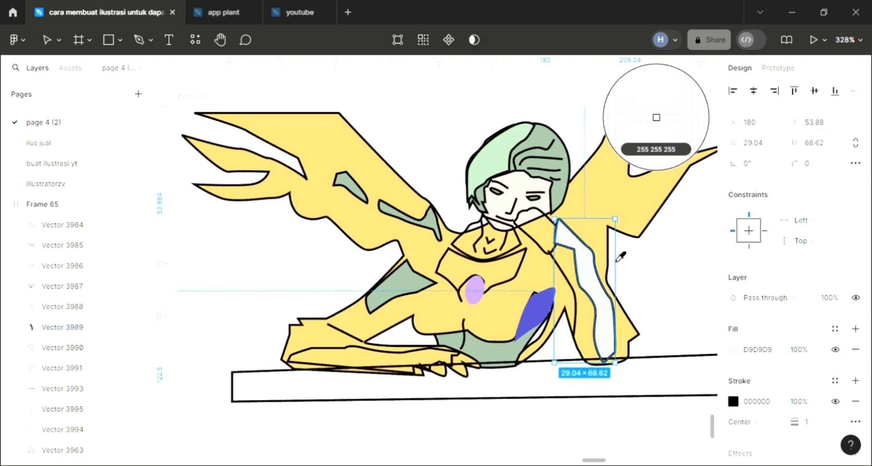
{"action": "left_click", "coordinate": [404, 307]}
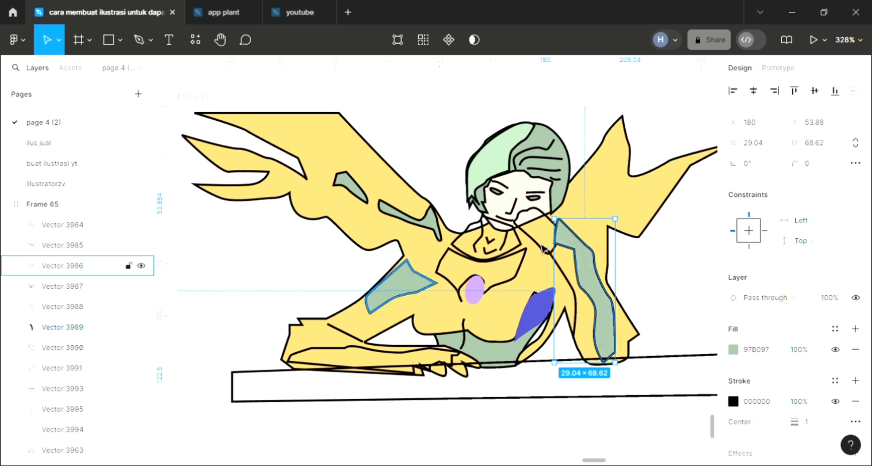
- Fill the hand shape under the chin with the skin tone FFE2D3 sampled from the face
{"action": "left_click", "coordinate": [546, 255]}
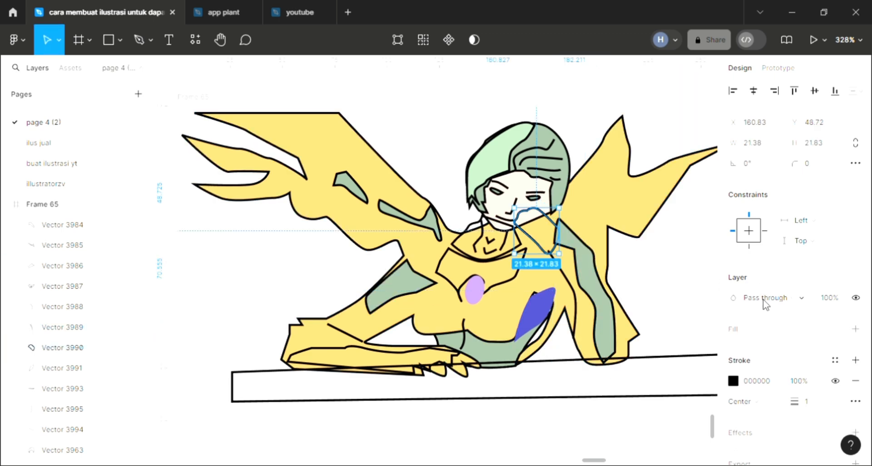
{"action": "left_click", "coordinate": [856, 328]}
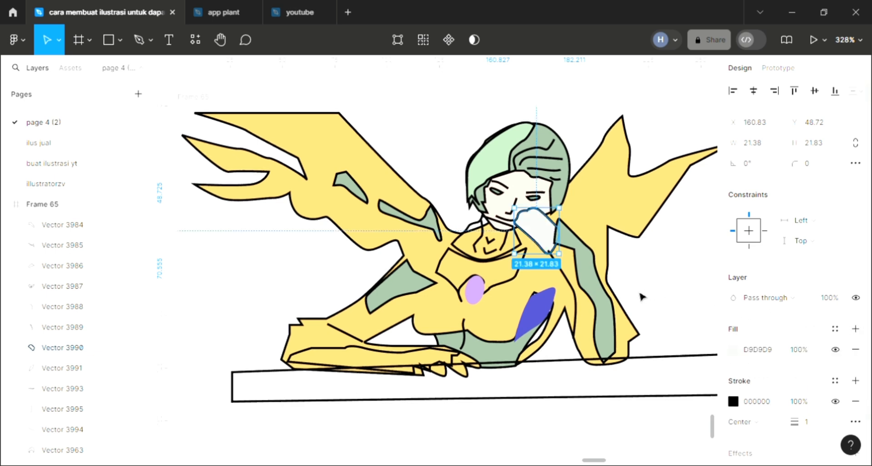
{"action": "key", "text": "i"}
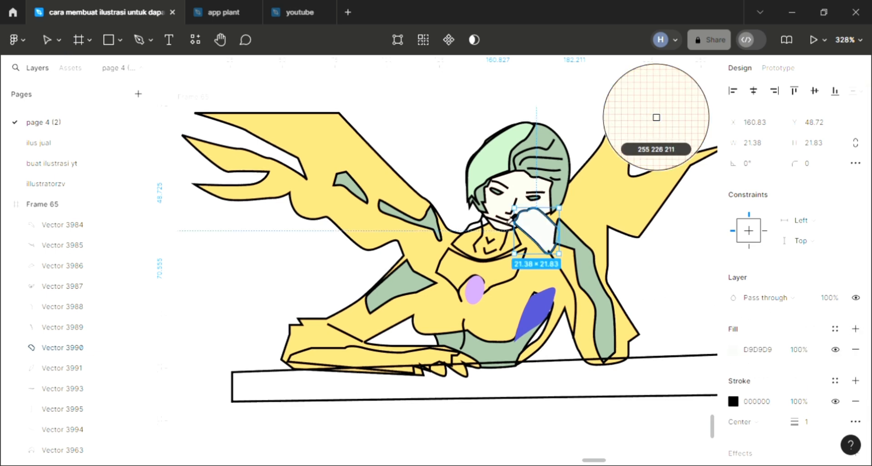
{"action": "left_click", "coordinate": [567, 222]}
{"action": "left_click", "coordinate": [633, 264]}
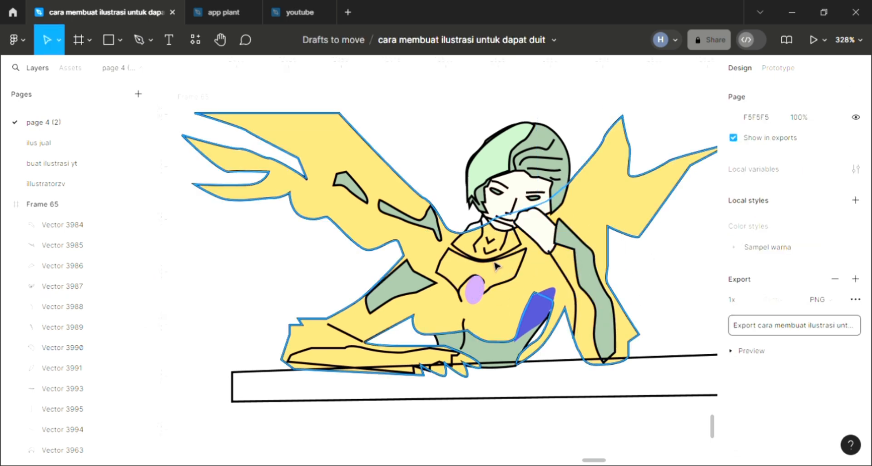
- Fill the neck and collar shape with the near-black 111111
{"action": "left_click", "coordinate": [523, 250]}
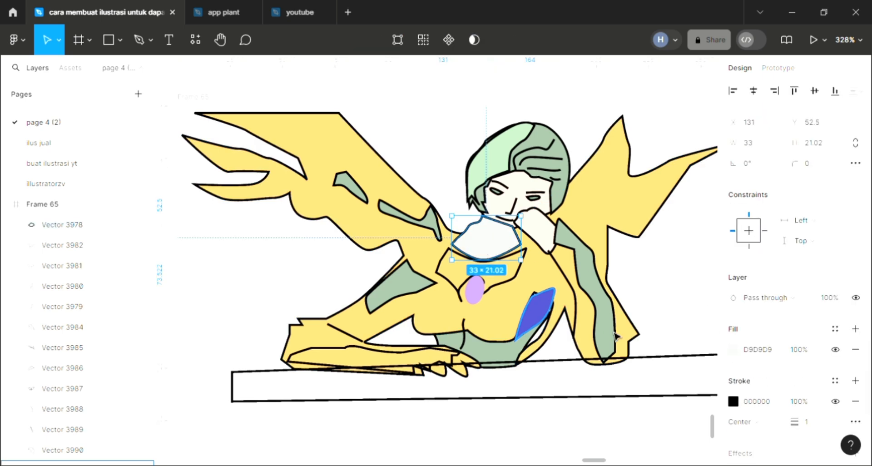
{"action": "left_click", "coordinate": [752, 352]}
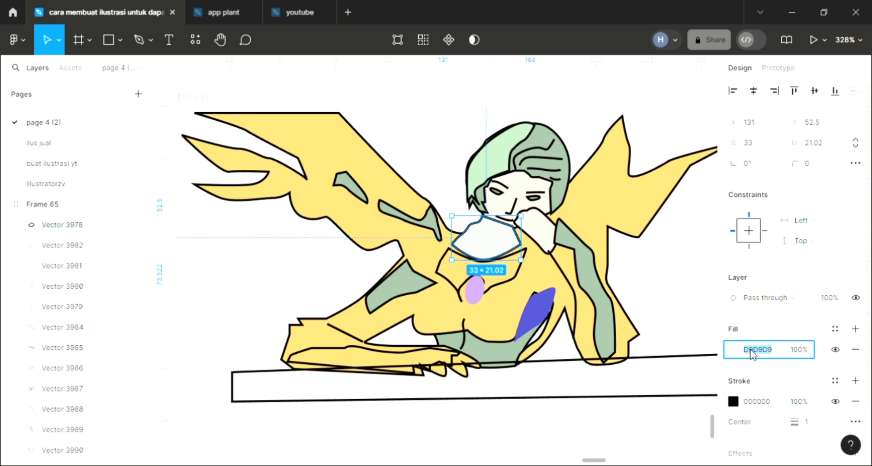
{"action": "type", "text": "111"}
{"action": "key", "text": "Return"}
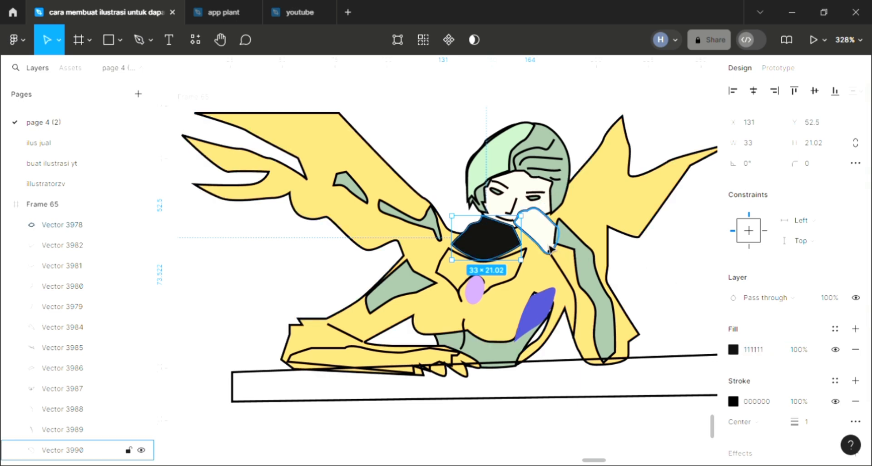
- Recolour the hand shape under the chin with the near-black sampled from the neck shape
{"action": "left_click", "coordinate": [551, 249]}
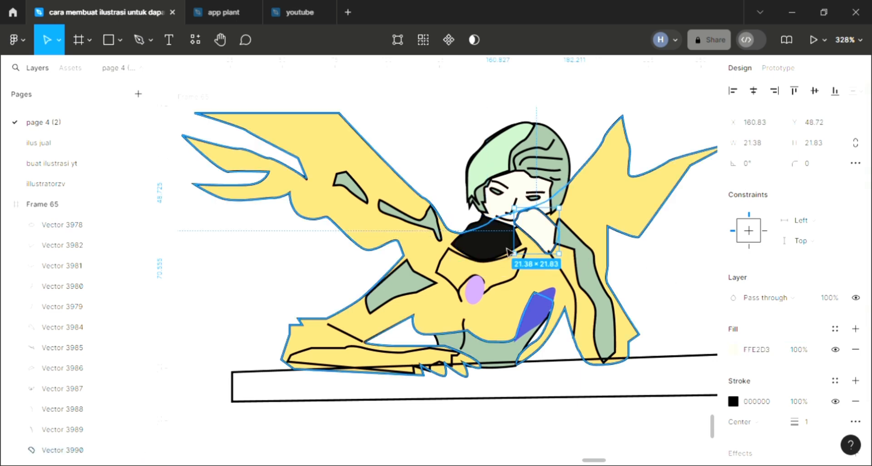
{"action": "key", "text": "i"}
{"action": "left_click", "coordinate": [453, 208]}
{"action": "left_click", "coordinate": [452, 206]}
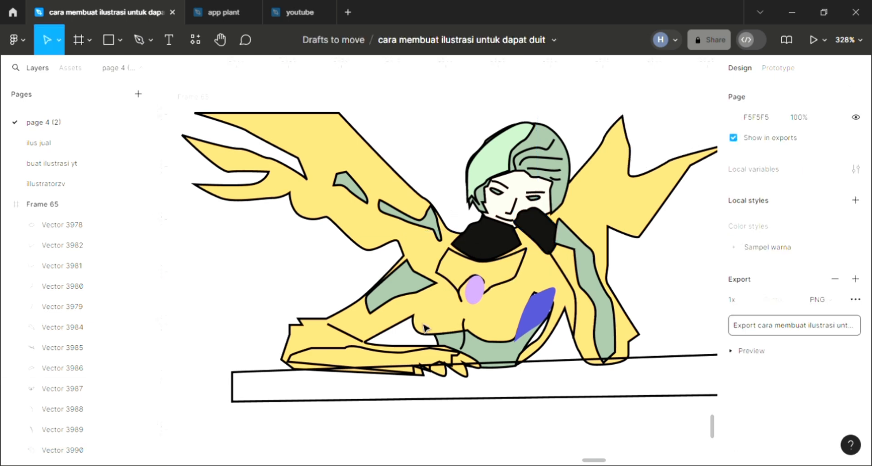
- Fill the long shape on the resting forearm with the grey-green 97B097 sampled from the artwork
{"action": "left_click", "coordinate": [343, 356]}
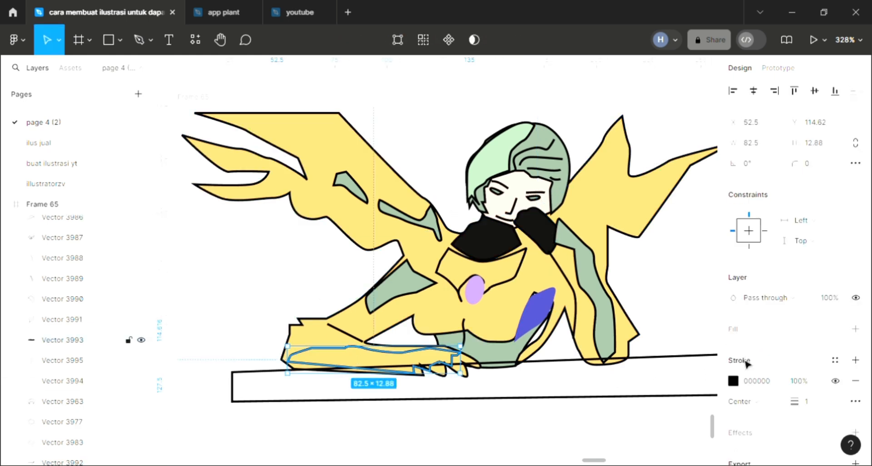
{"action": "left_click", "coordinate": [856, 329]}
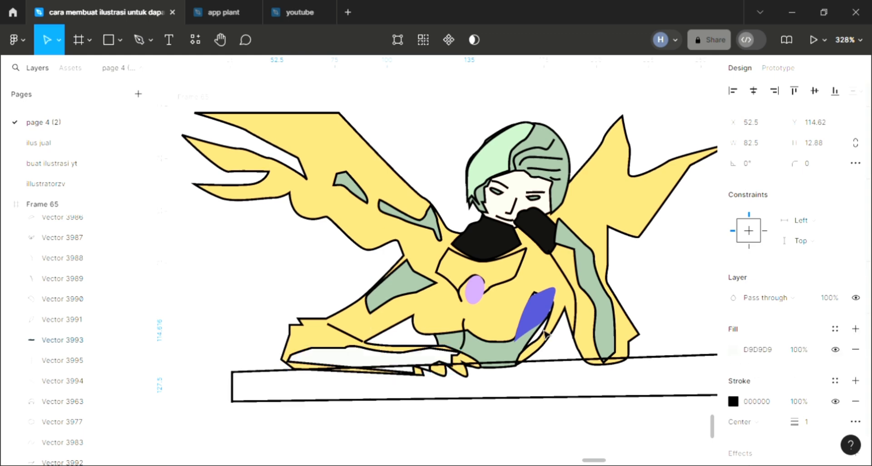
{"action": "key", "text": "i"}
{"action": "key", "text": "Escape"}
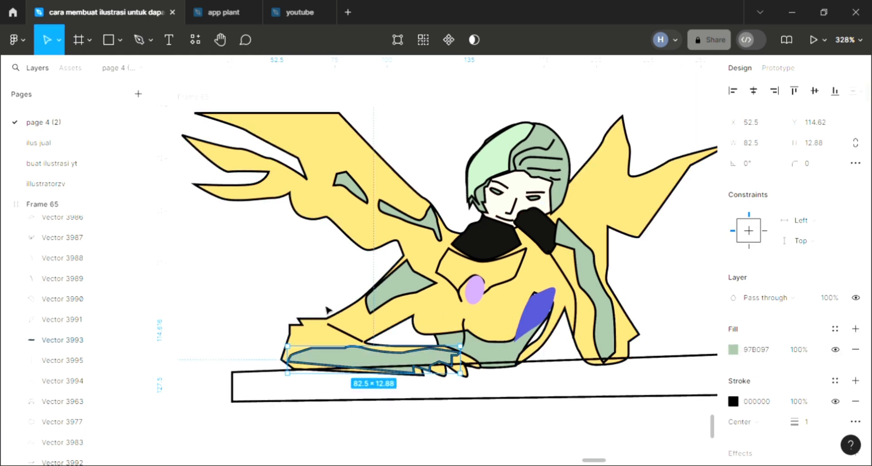
{"action": "key", "text": "Escape"}
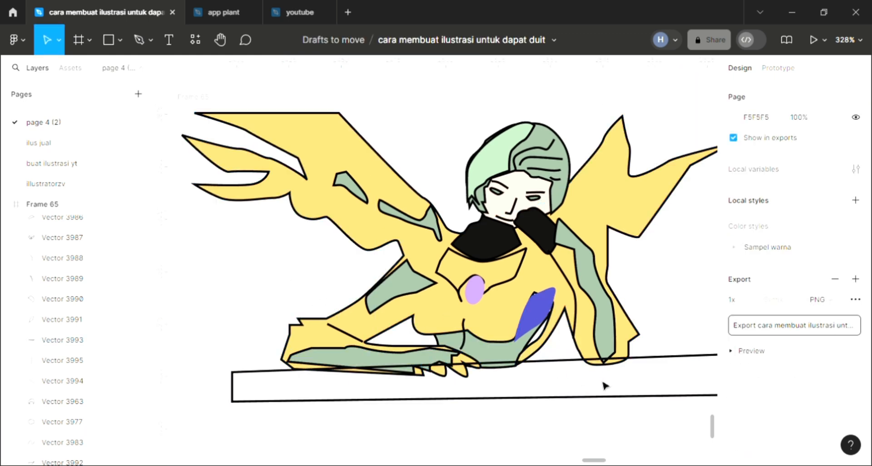
- Add a fill to the long bar beneath the figure and join its loose end points into a closed outline
{"action": "scroll", "coordinate": [427, 394], "scroll_direction": "down", "scroll_amount": 3}
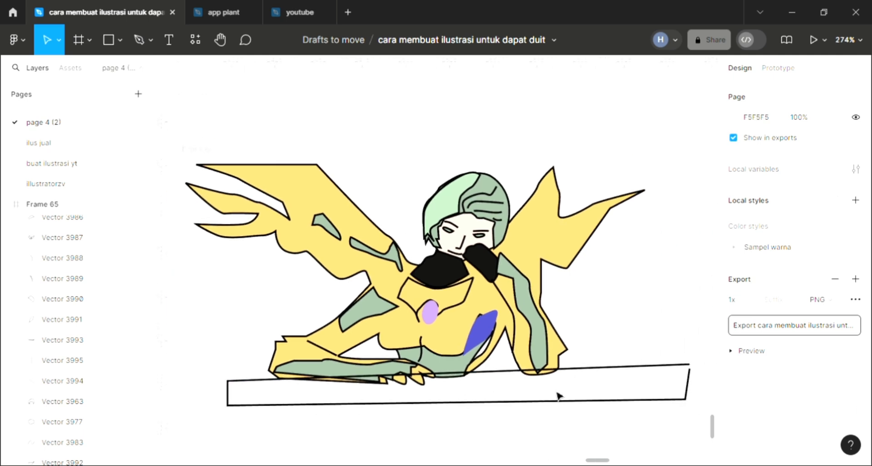
{"action": "left_click", "coordinate": [619, 370]}
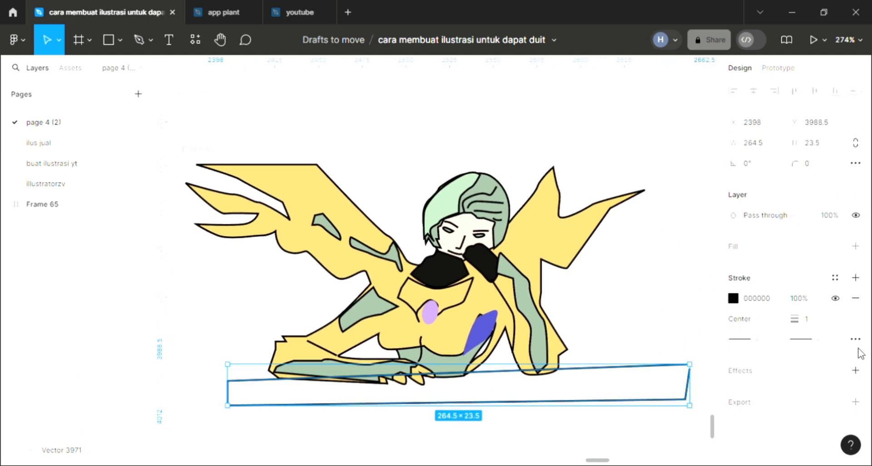
{"action": "left_click", "coordinate": [855, 246]}
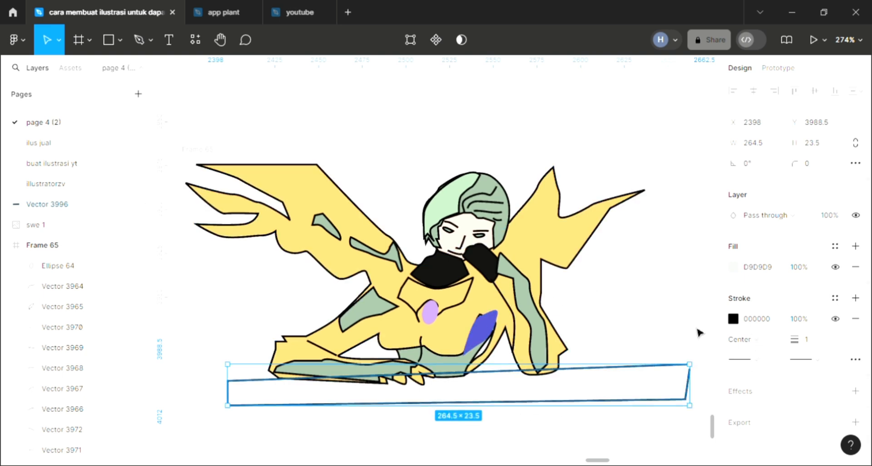
{"action": "double_click", "coordinate": [609, 375]}
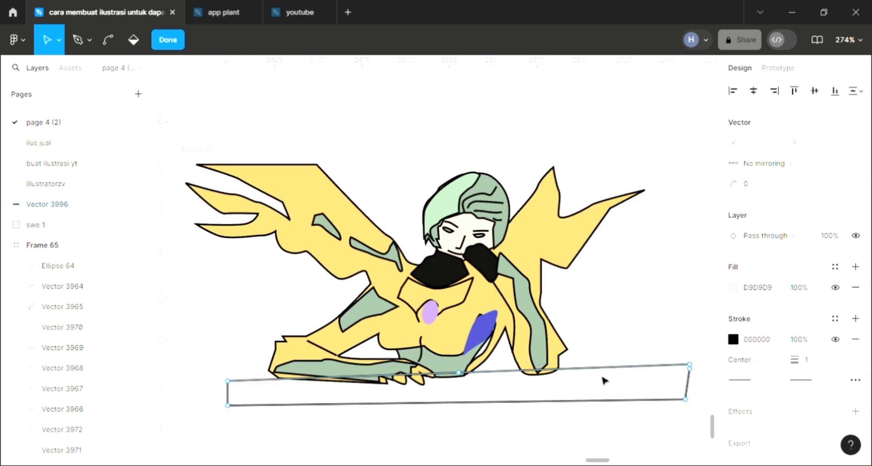
{"action": "key", "text": "ctrl"}
{"action": "scroll", "coordinate": [698, 369], "scroll_direction": "up", "scroll_amount": 3}
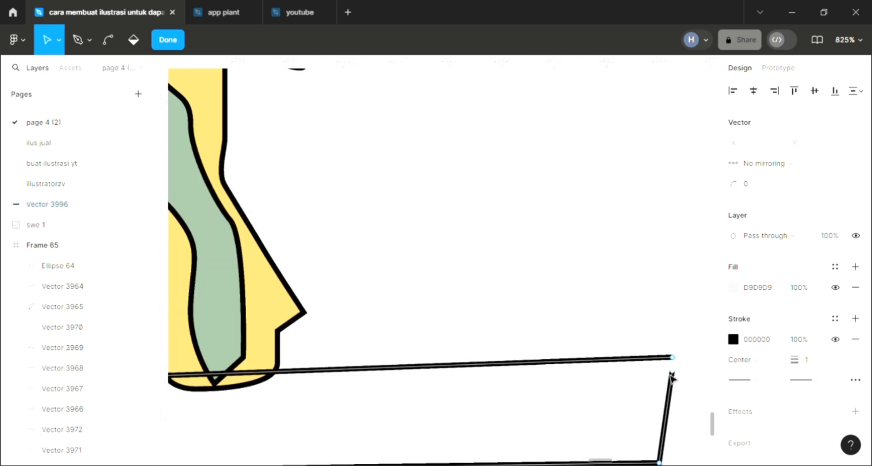
{"action": "left_click_drag", "start_coordinate": [673, 372], "coordinate": [659, 377]}
{"action": "scroll", "coordinate": [671, 399], "scroll_direction": "down", "scroll_amount": 2}
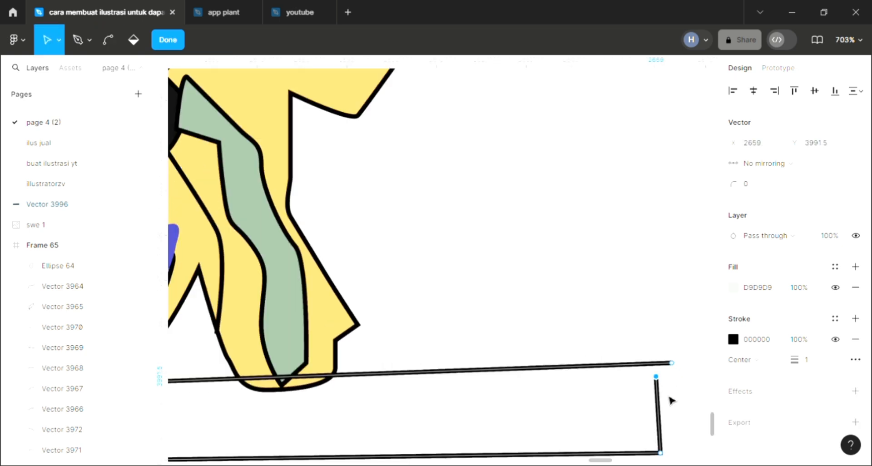
{"action": "left_click_drag", "start_coordinate": [650, 424], "coordinate": [642, 420]}
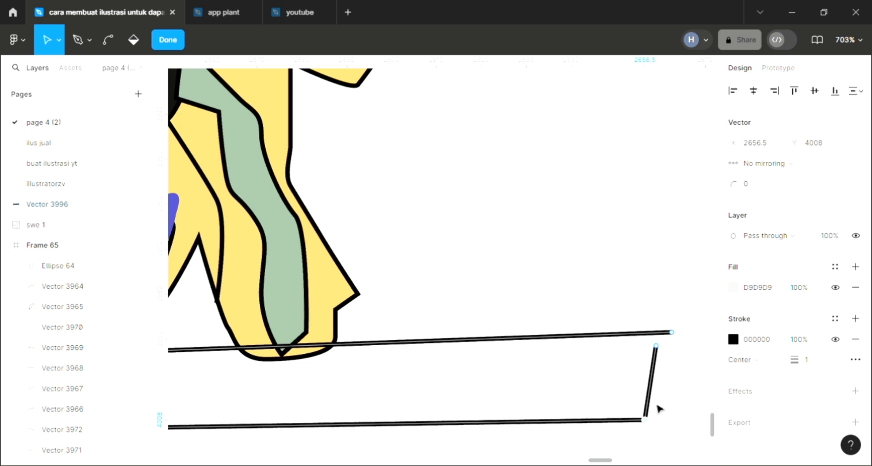
{"action": "left_click_drag", "start_coordinate": [673, 336], "coordinate": [659, 349]}
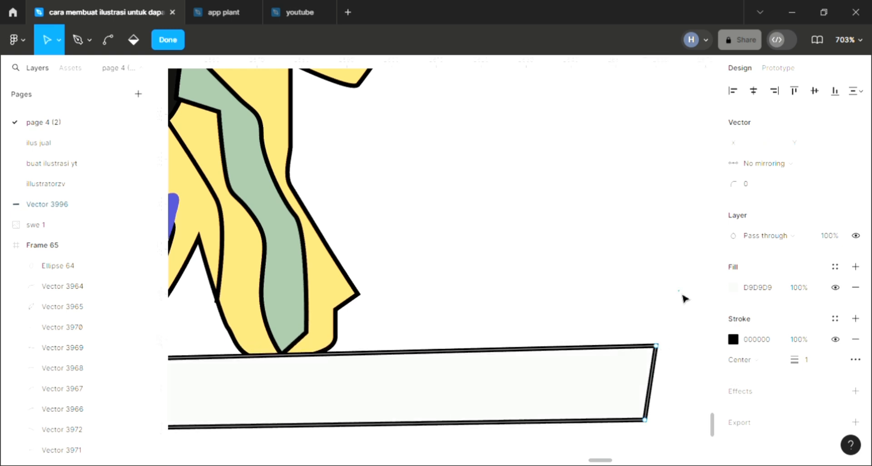
{"action": "key", "text": "Escape"}
- Recolour the long bar beneath the figure with the near-black 111111 sampled from the collar
{"action": "scroll", "coordinate": [685, 298], "scroll_direction": "down", "scroll_amount": 4}
{"action": "scroll", "coordinate": [634, 311], "scroll_direction": "left", "scroll_amount": 5}
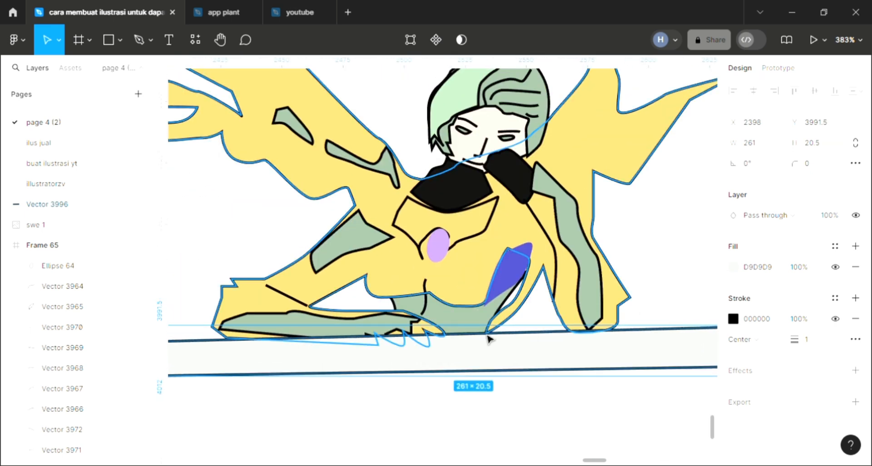
{"action": "scroll", "coordinate": [490, 337], "scroll_direction": "up", "scroll_amount": 1}
{"action": "key", "text": "i"}
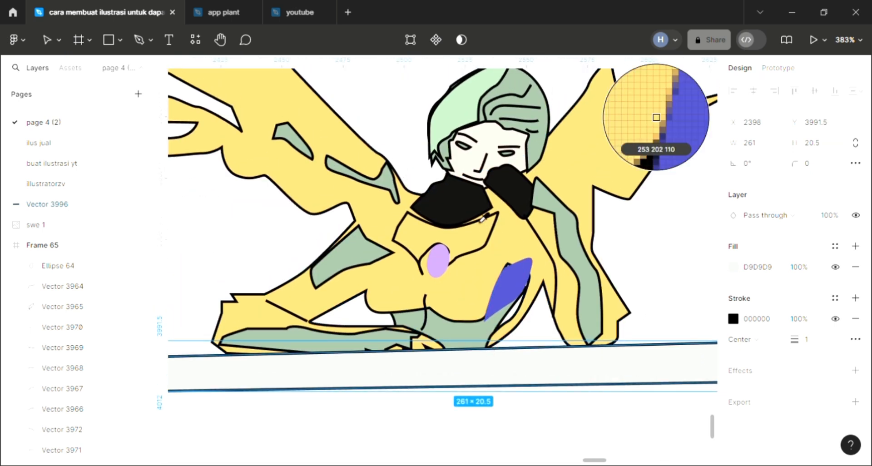
{"action": "left_click", "coordinate": [473, 209]}
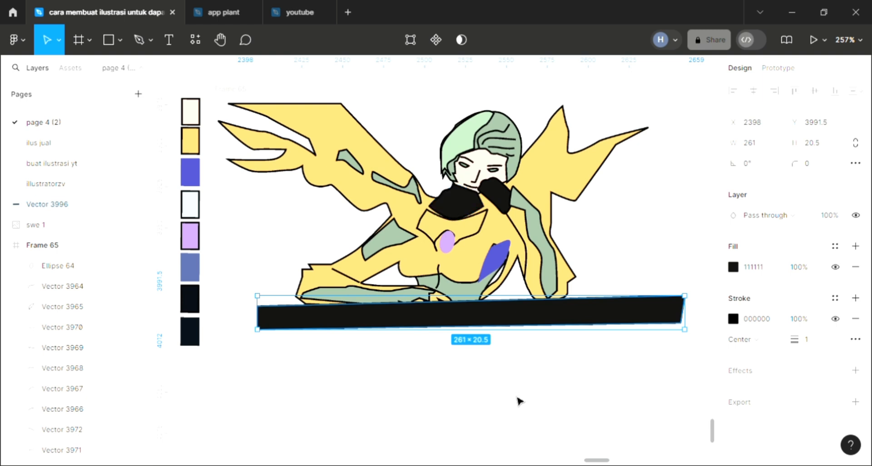
{"action": "left_click", "coordinate": [520, 367]}
- Set the background fill of Frame 65 to the yellow FDCA6E sampled from the wing
{"action": "scroll", "coordinate": [496, 274], "scroll_direction": "up", "scroll_amount": 2}
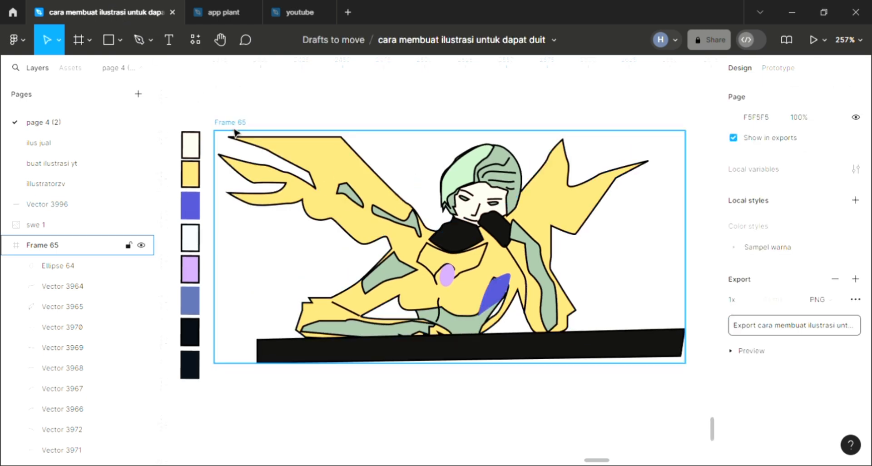
{"action": "left_click", "coordinate": [573, 309]}
{"action": "scroll", "coordinate": [646, 302], "scroll_direction": "up", "scroll_amount": 3}
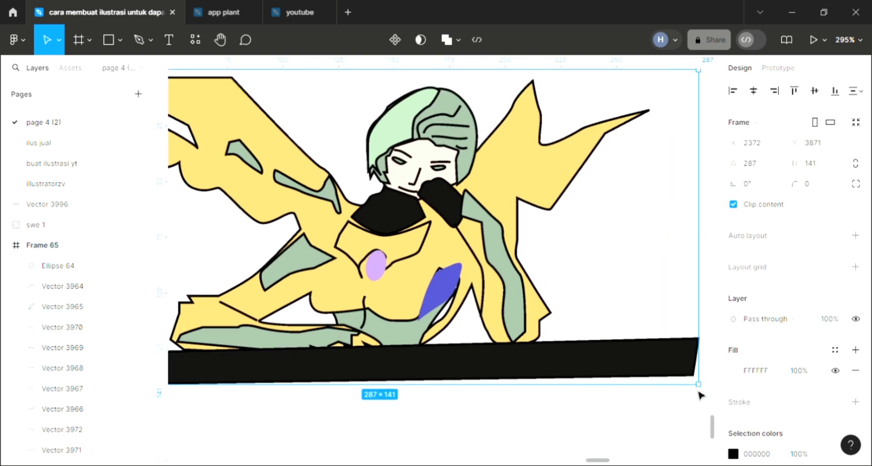
{"action": "left_click", "coordinate": [732, 370]}
{"action": "left_click", "coordinate": [583, 312]}
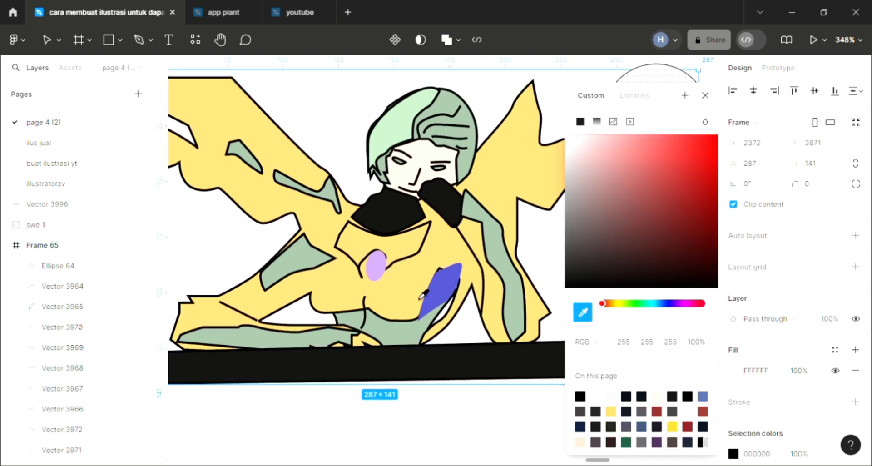
{"action": "left_click", "coordinate": [563, 233]}
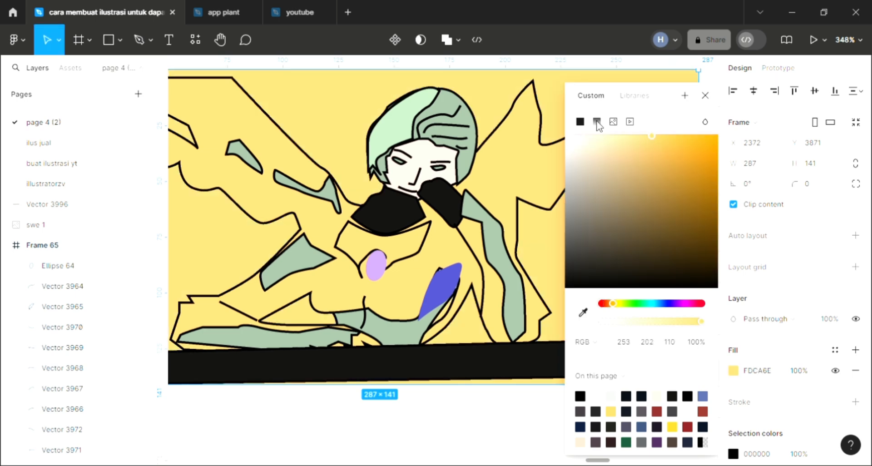
- Turn the background of Frame 65 into a linear gradient with its 0% stop set to light blue 6EB8FD
{"action": "left_click", "coordinate": [597, 122]}
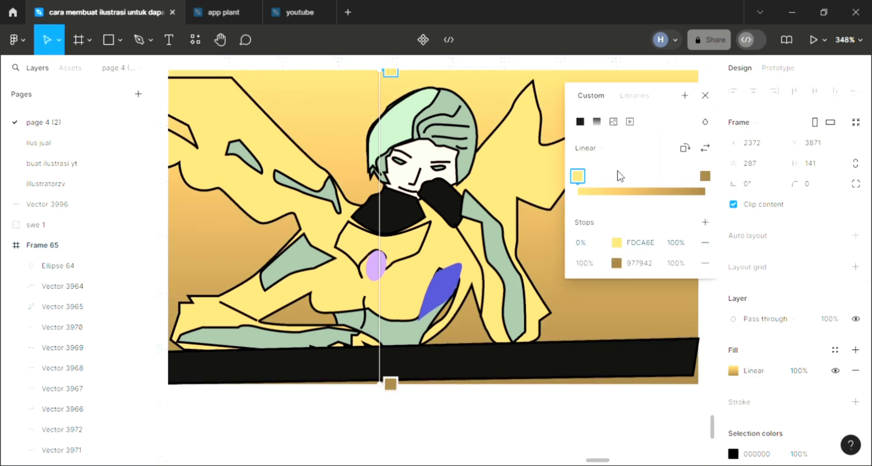
{"action": "left_click", "coordinate": [615, 248]}
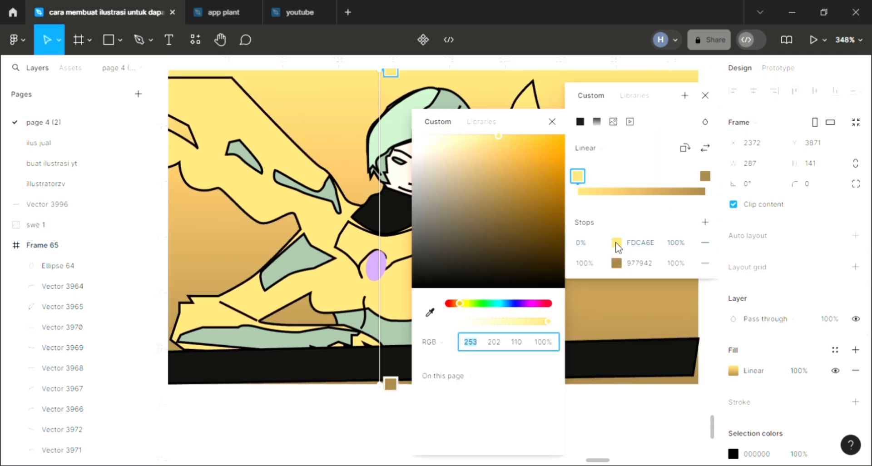
{"action": "left_click", "coordinate": [507, 303]}
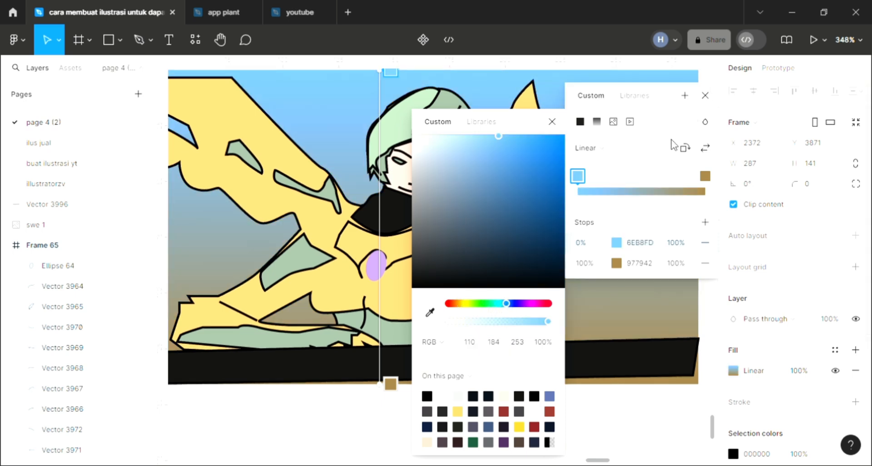
{"action": "left_click", "coordinate": [706, 96]}
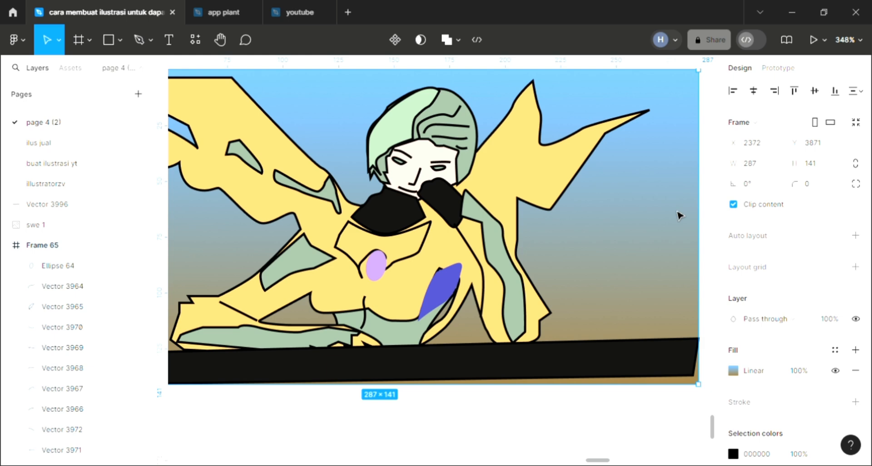
{"action": "scroll", "coordinate": [676, 216], "scroll_direction": "down", "scroll_amount": 3}
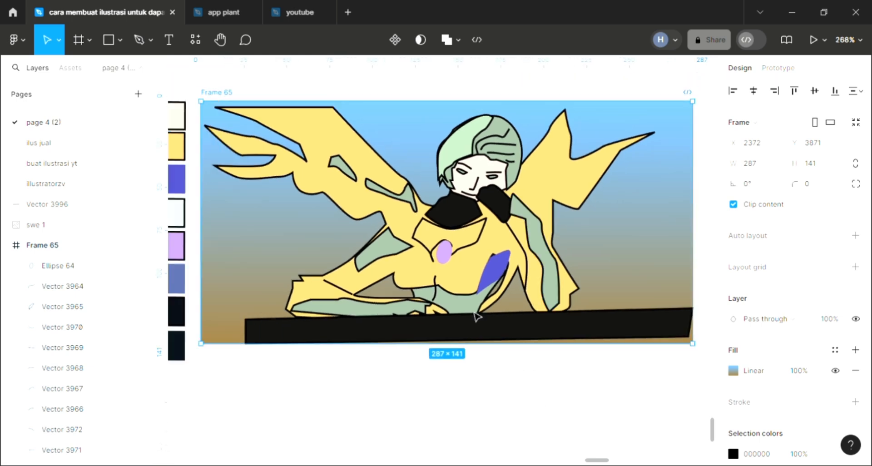
{"action": "key", "text": "Escape"}
- Draw a narrow closed diagonal stripe of about 28 × 29 on the upper part of the left wing with the Pen tool
{"action": "left_click", "coordinate": [137, 39]}
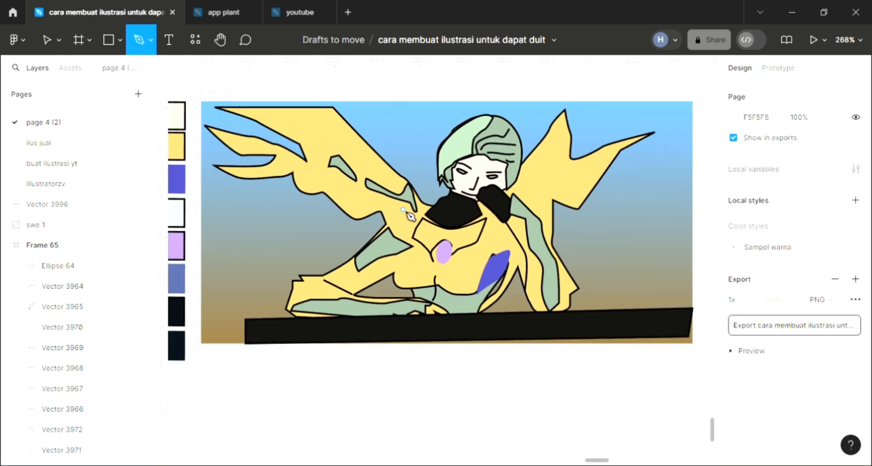
{"action": "scroll", "coordinate": [410, 216], "scroll_direction": "up", "scroll_amount": 3}
{"action": "scroll", "coordinate": [325, 168], "scroll_direction": "up", "scroll_amount": 3}
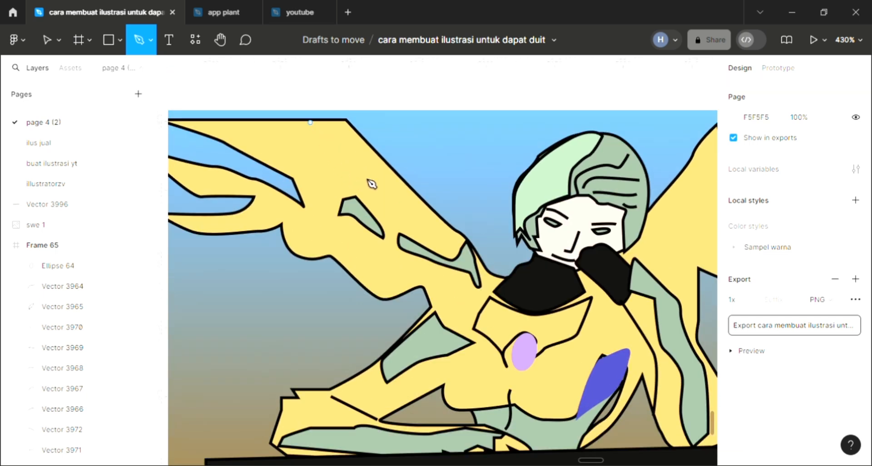
{"action": "left_click", "coordinate": [377, 202]}
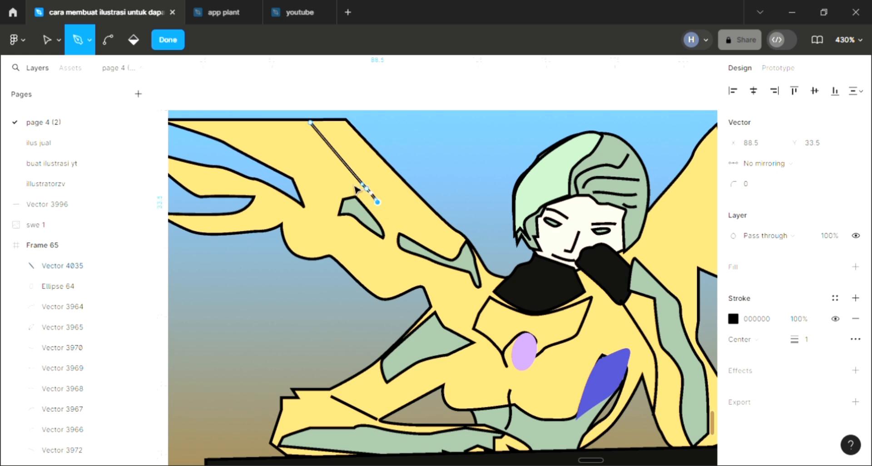
{"action": "left_click_drag", "start_coordinate": [336, 165], "coordinate": [317, 131]}
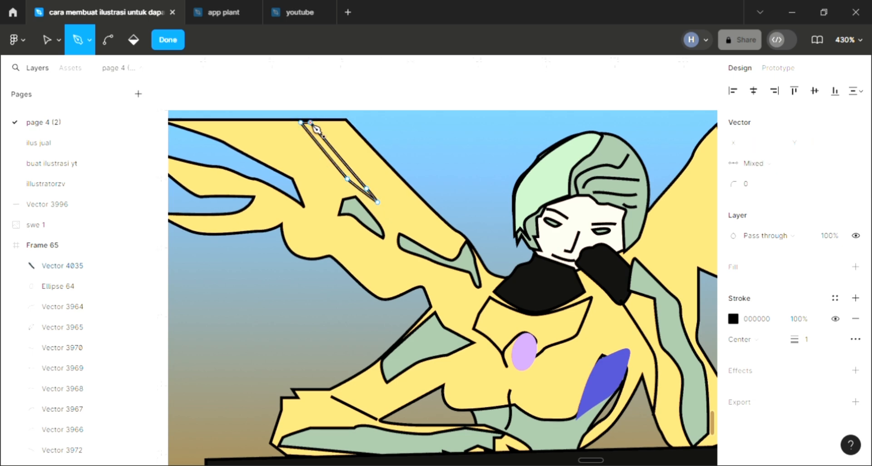
{"action": "key", "text": "Escape"}
- Fill the diagonal wing stripe with the near-black 111111 sampled from the collar
{"action": "left_click", "coordinate": [856, 330]}
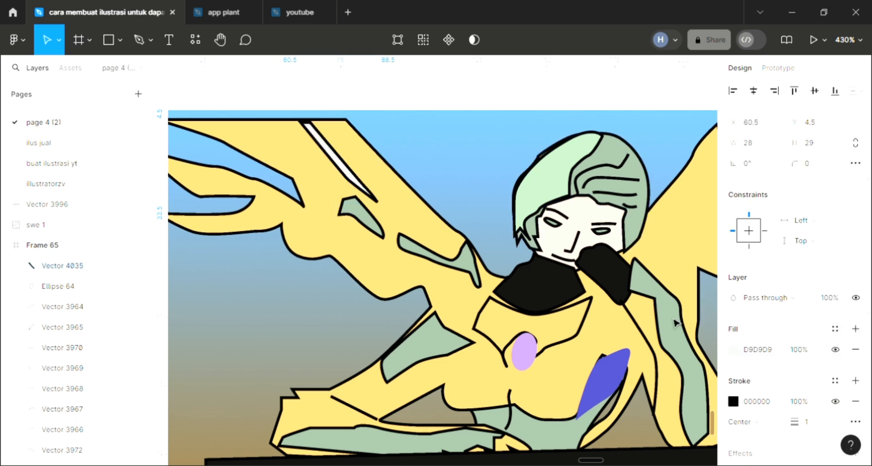
{"action": "key", "text": "i"}
{"action": "left_click", "coordinate": [547, 273]}
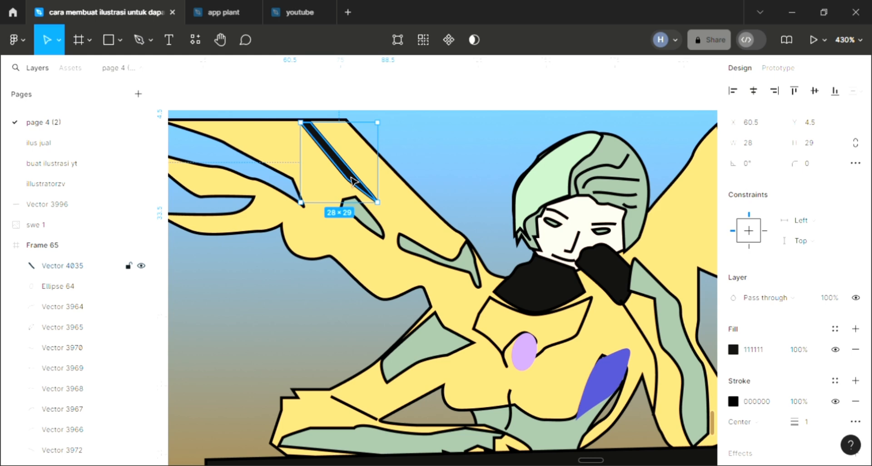
- Duplicate the black wing stripe and place the copy to its left at about X 47, Y 4
{"action": "left_click_drag", "start_coordinate": [333, 182], "coordinate": [317, 179]}
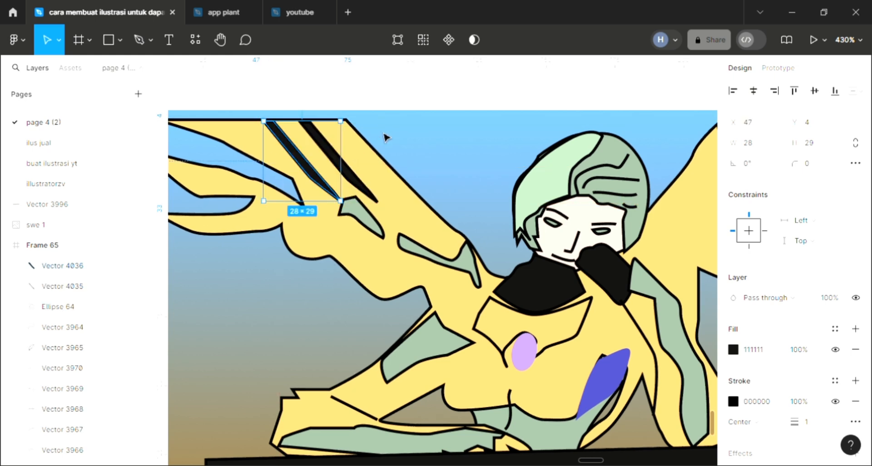
{"action": "scroll", "coordinate": [435, 171], "scroll_direction": "down", "scroll_amount": 2}
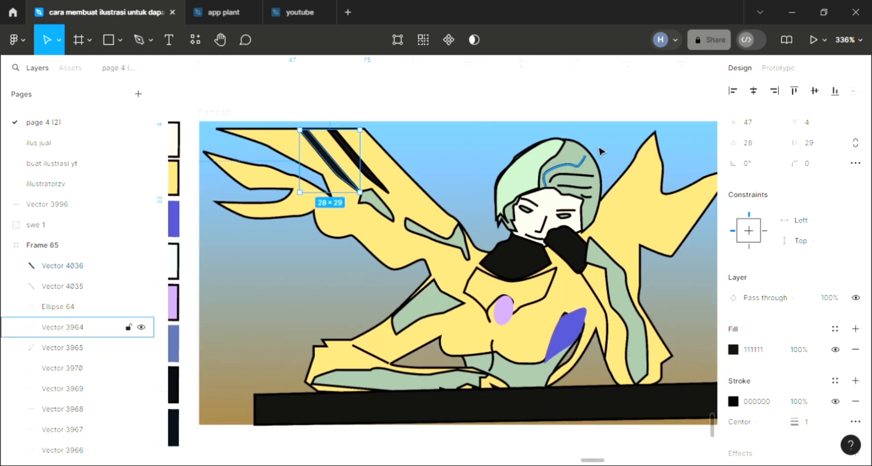
{"action": "key", "text": "Escape"}
{"action": "scroll", "coordinate": [570, 171], "scroll_direction": "right", "scroll_amount": 1}
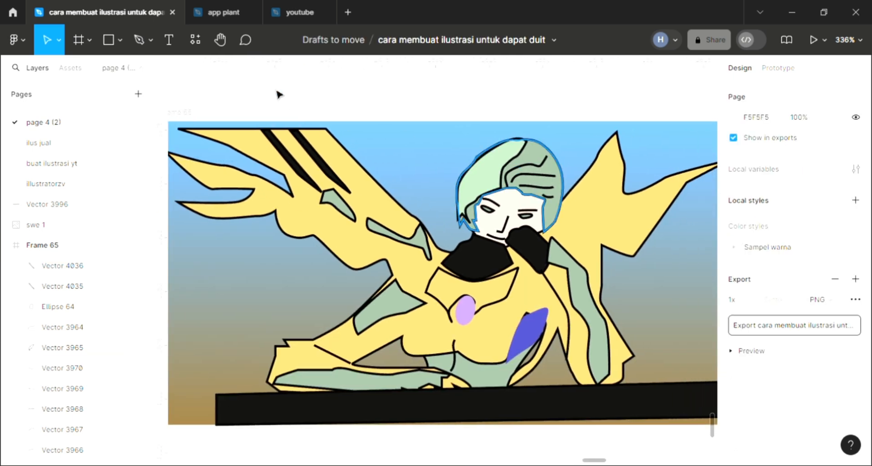
- Draw a closed jagged shape of about 53 × 35 inside the right wing with the Pen tool
{"action": "left_click", "coordinate": [138, 40]}
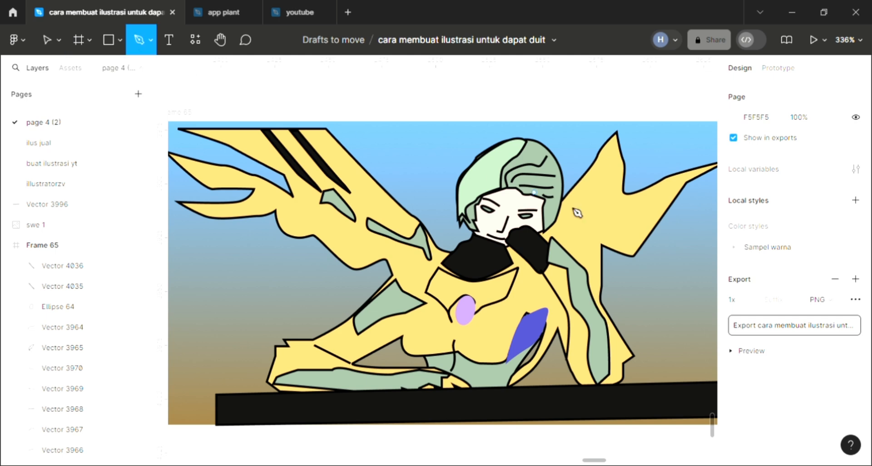
{"action": "scroll", "coordinate": [584, 213], "scroll_direction": "up", "scroll_amount": 3}
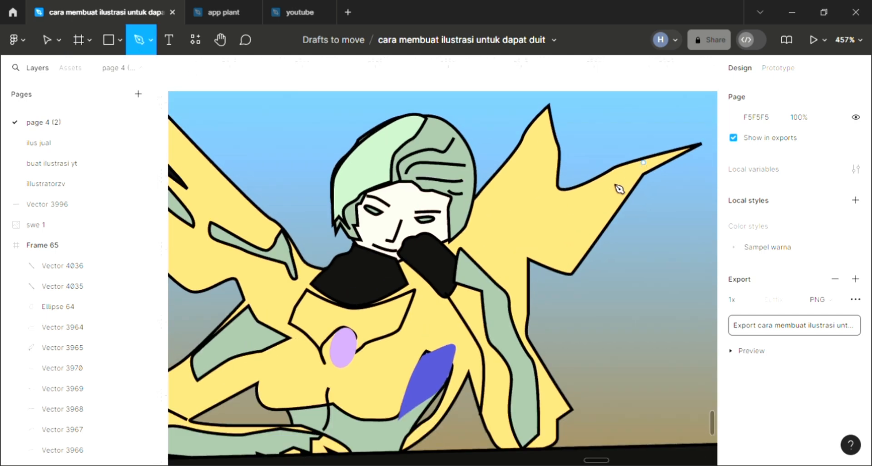
{"action": "mouse_move", "coordinate": [555, 207]}
{"action": "left_mouse_down"}
{"action": "mouse_move", "coordinate": [538, 162]}
{"action": "mouse_move", "coordinate": [519, 193]}
{"action": "mouse_move", "coordinate": [541, 204]}
{"action": "left_mouse_up"}
{"action": "left_click", "coordinate": [489, 218]}
{"action": "left_click", "coordinate": [499, 238]}
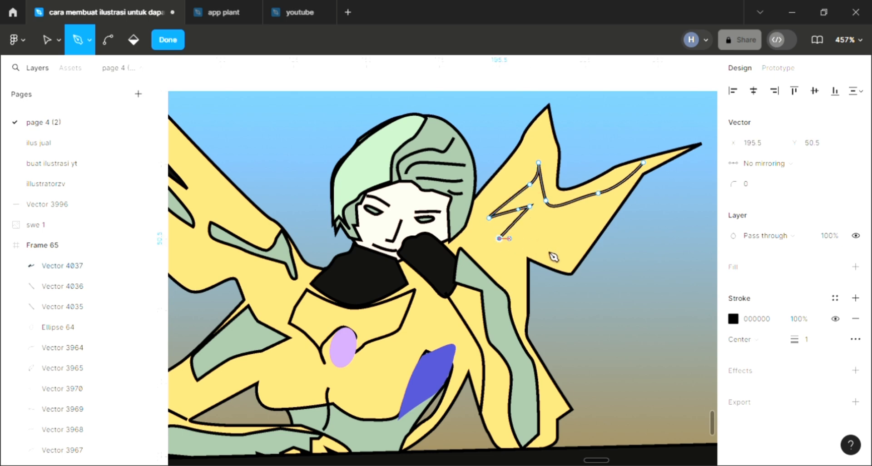
{"action": "left_click", "coordinate": [536, 234]}
{"action": "left_click_drag", "start_coordinate": [565, 261], "coordinate": [580, 249]}
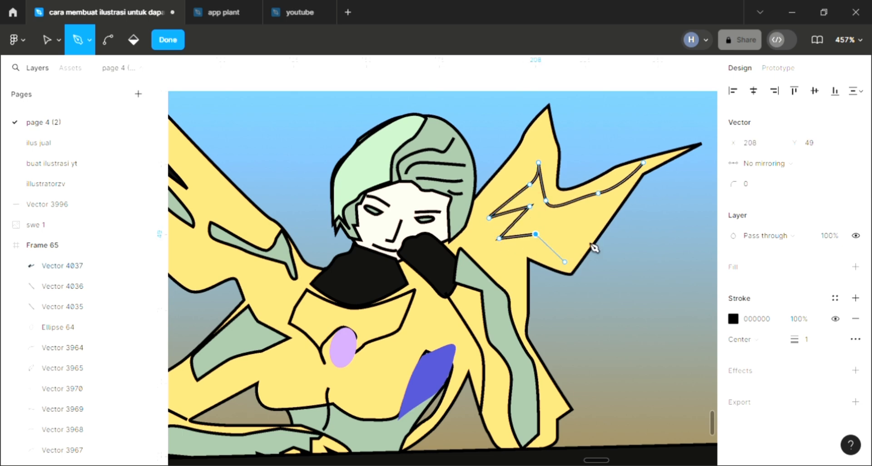
{"action": "left_click", "coordinate": [651, 169]}
{"action": "key", "text": "Escape"}
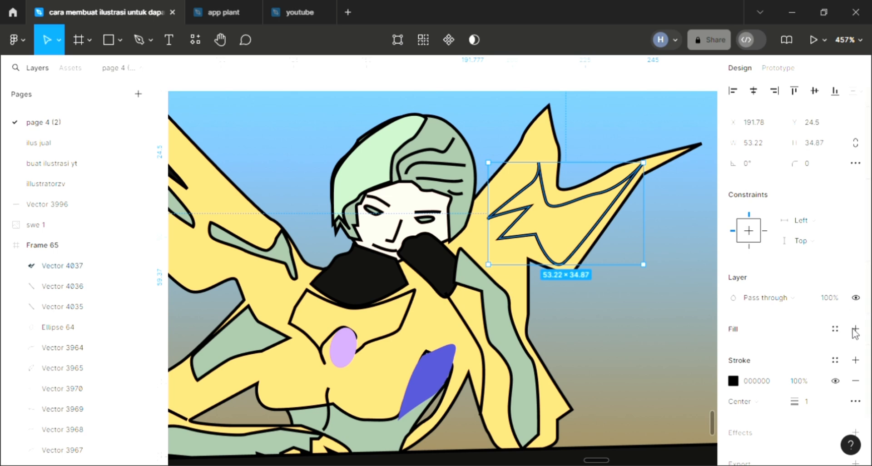
- Fill the jagged right-wing shape with the near-black 111111 sampled from the collar
{"action": "key", "text": "i"}
{"action": "left_click", "coordinate": [364, 299]}
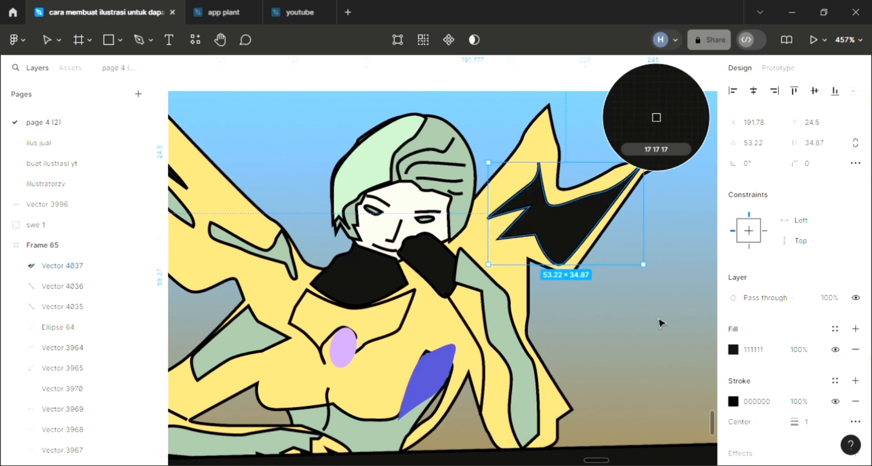
{"action": "key", "text": "Escape"}
{"action": "scroll", "coordinate": [610, 312], "scroll_direction": "down", "scroll_amount": 5}
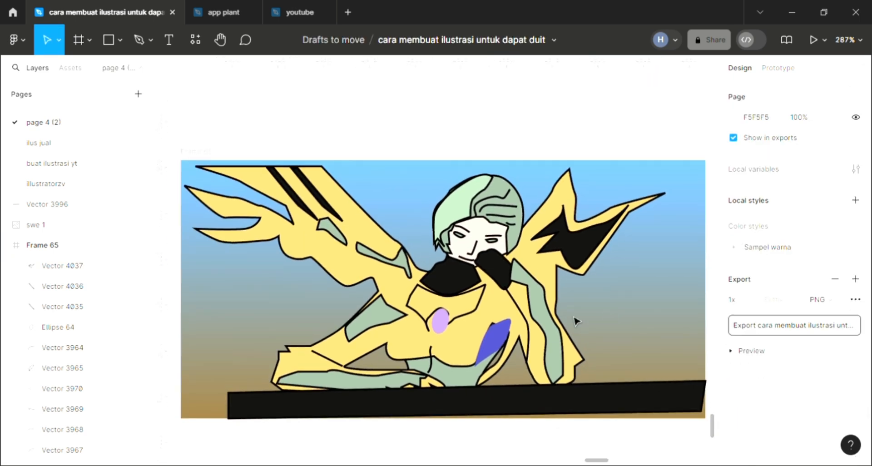
{"action": "scroll", "coordinate": [427, 321], "scroll_direction": "down", "scroll_amount": 1}
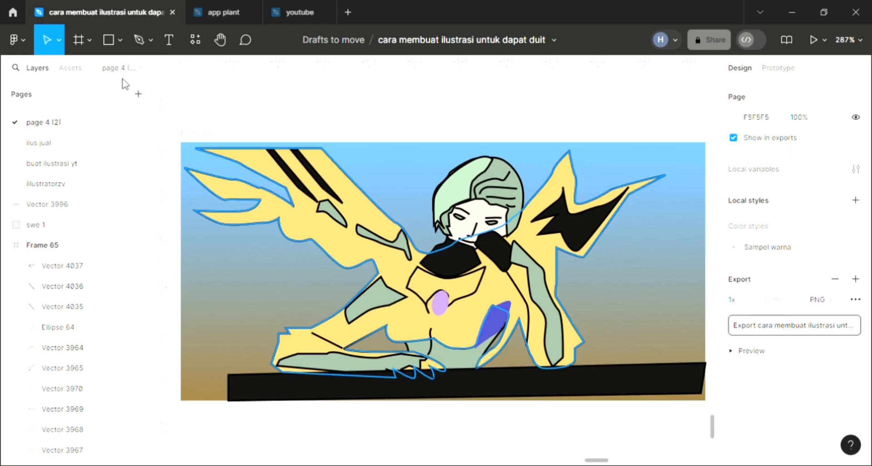
- Draw an open curved line of about 18 × 31 on the torso just left of the blue patch with the Pen tool
{"action": "left_click", "coordinate": [137, 42]}
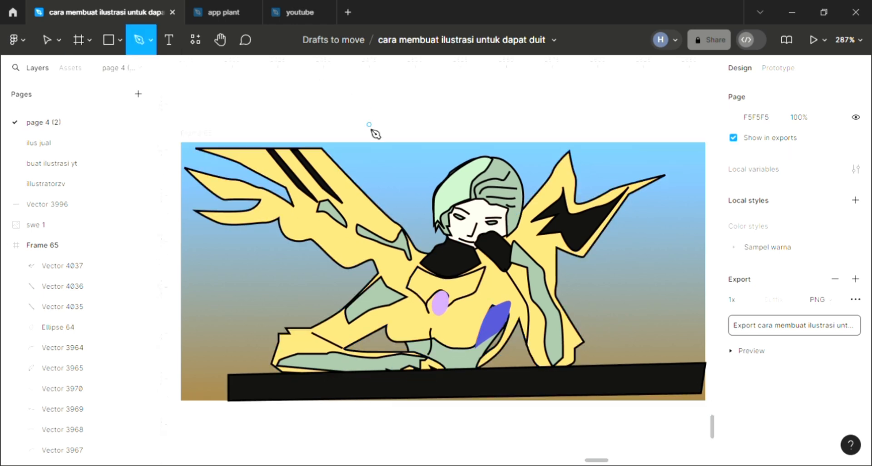
{"action": "scroll", "coordinate": [385, 253], "scroll_direction": "down", "scroll_amount": 1}
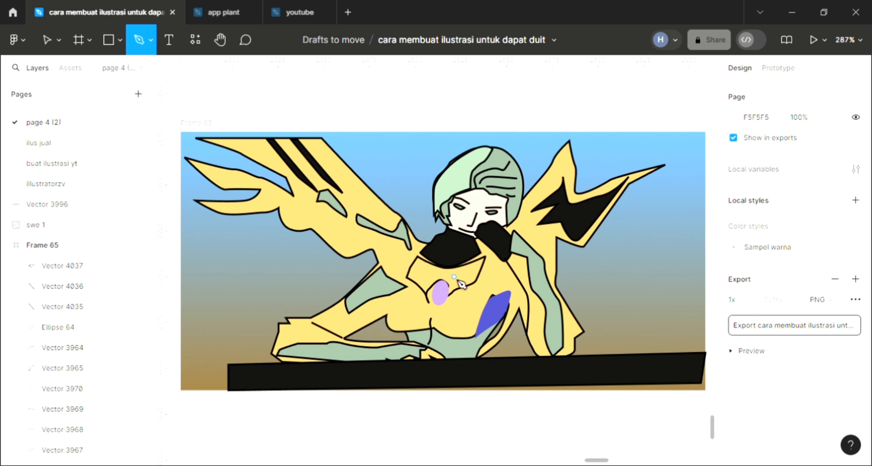
{"action": "scroll", "coordinate": [462, 284], "scroll_direction": "up", "scroll_amount": 2}
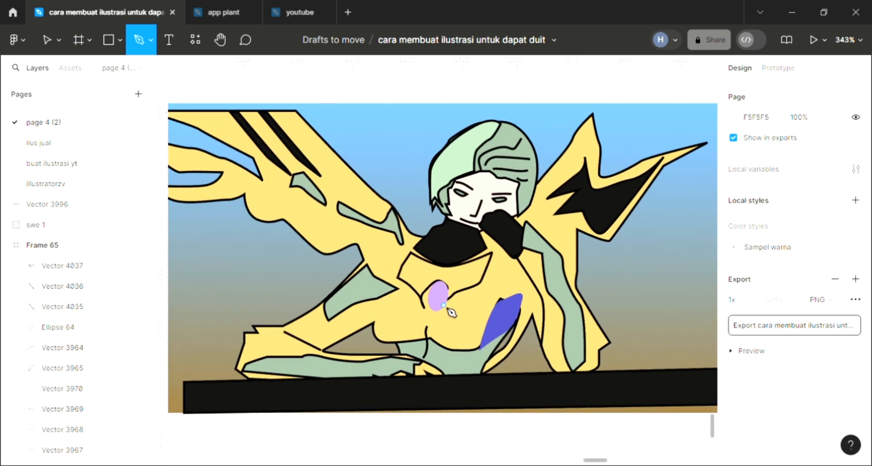
{"action": "scroll", "coordinate": [451, 311], "scroll_direction": "up", "scroll_amount": 1}
{"action": "scroll", "coordinate": [444, 317], "scroll_direction": "up", "scroll_amount": 3}
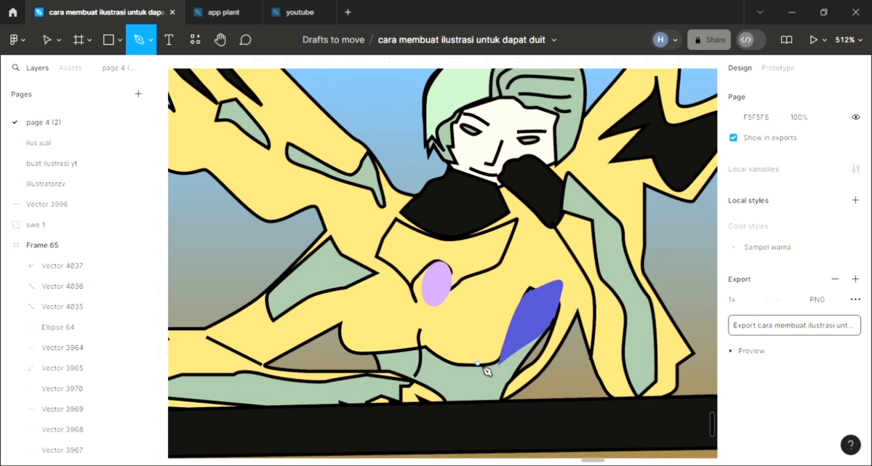
{"action": "left_click_drag", "start_coordinate": [546, 258], "coordinate": [555, 254]}
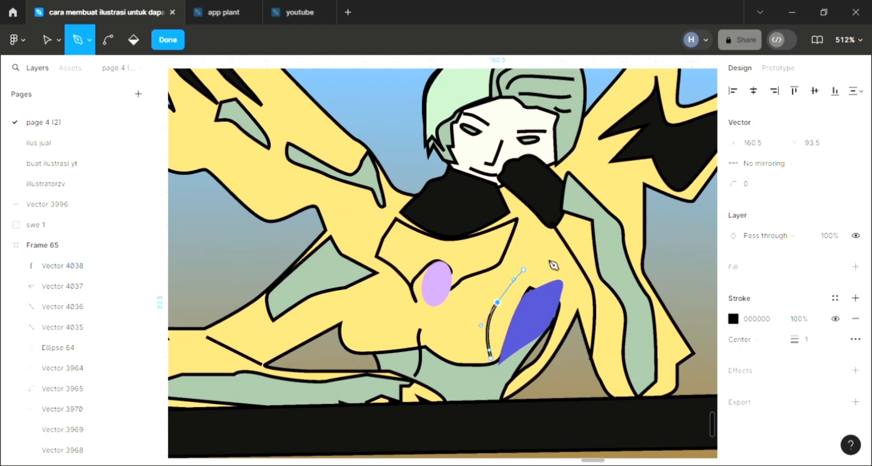
{"action": "key", "text": "Escape"}
- Draw two more curved rib lines to its left, about 12 × 27 and 9 × 20, with the Pen tool
{"action": "key", "text": "p"}
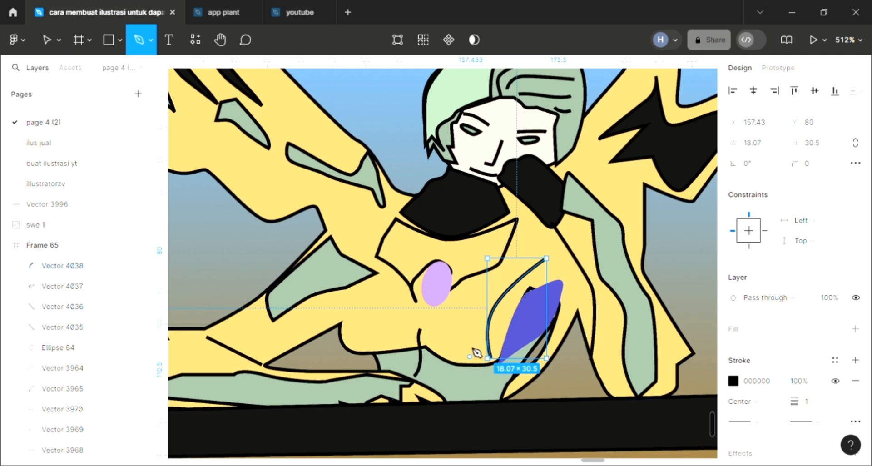
{"action": "left_click", "coordinate": [470, 356]}
{"action": "left_click_drag", "start_coordinate": [487, 292], "coordinate": [514, 266]}
{"action": "left_click", "coordinate": [507, 270]}
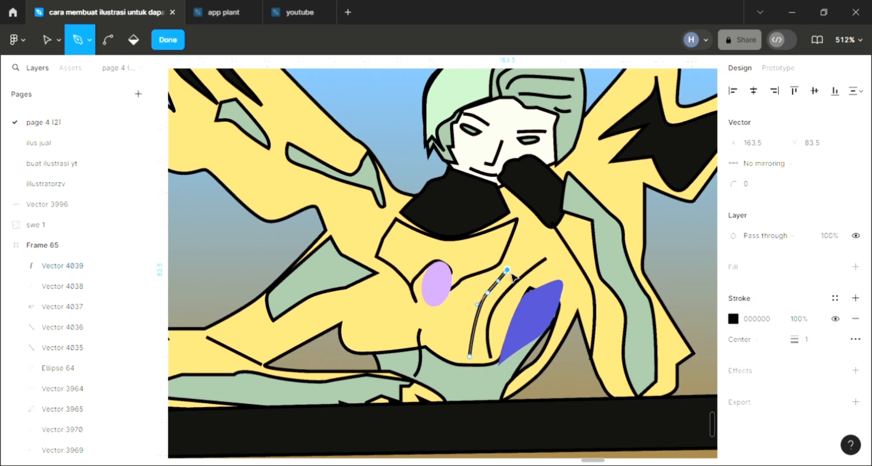
{"action": "key", "text": "Escape"}
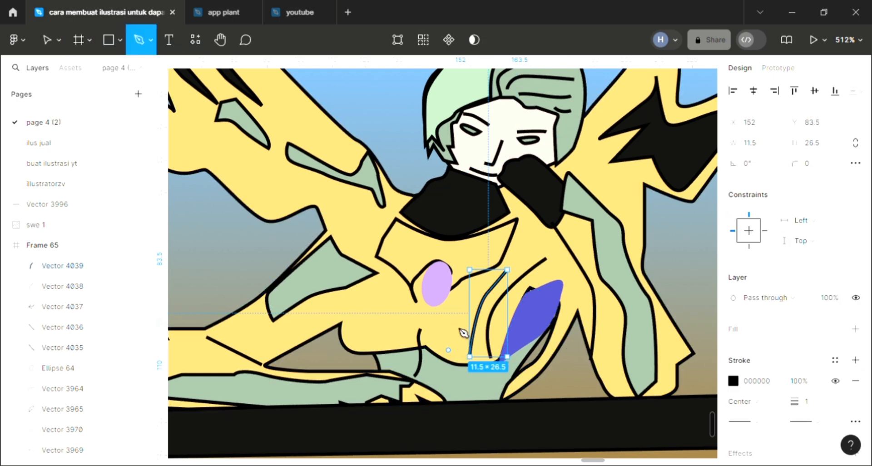
{"action": "left_click", "coordinate": [448, 351]}
{"action": "left_click", "coordinate": [476, 284]}
{"action": "key", "text": "Escape"}
- Draw two short curved rib lines on the torso left of the purple oval, the outer one about 6 × 16
{"action": "key", "text": "p"}
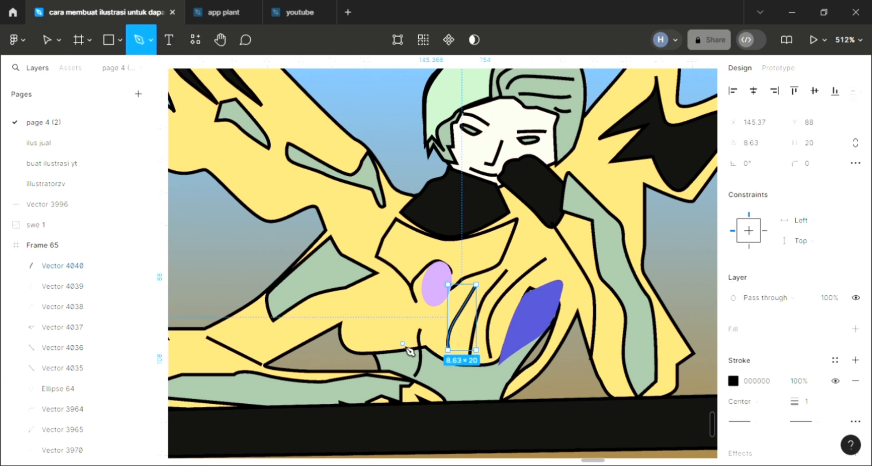
{"action": "left_click", "coordinate": [405, 341]}
{"action": "left_click", "coordinate": [390, 279]}
{"action": "key", "text": "Escape"}
{"action": "key", "text": "p"}
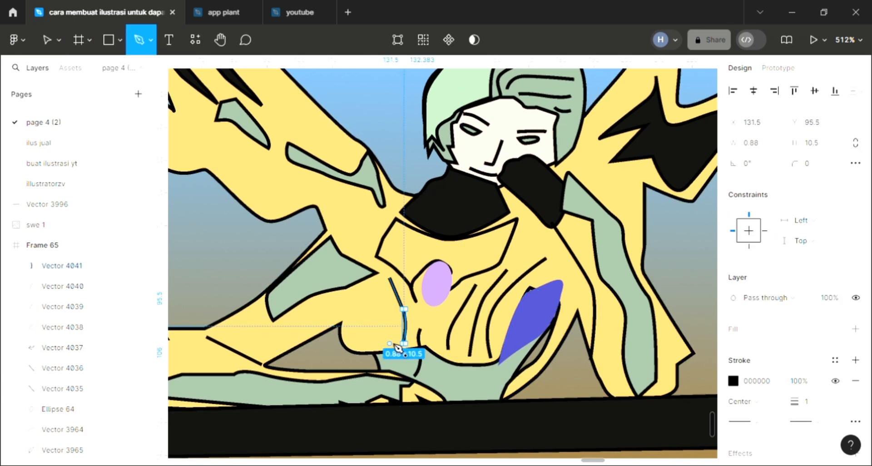
{"action": "left_click", "coordinate": [390, 344]}
{"action": "left_click", "coordinate": [373, 293]}
{"action": "key", "text": "Escape"}
- Add a third curved rib line near the torso's left edge, parallel to the two beside it
{"action": "key", "text": "p"}
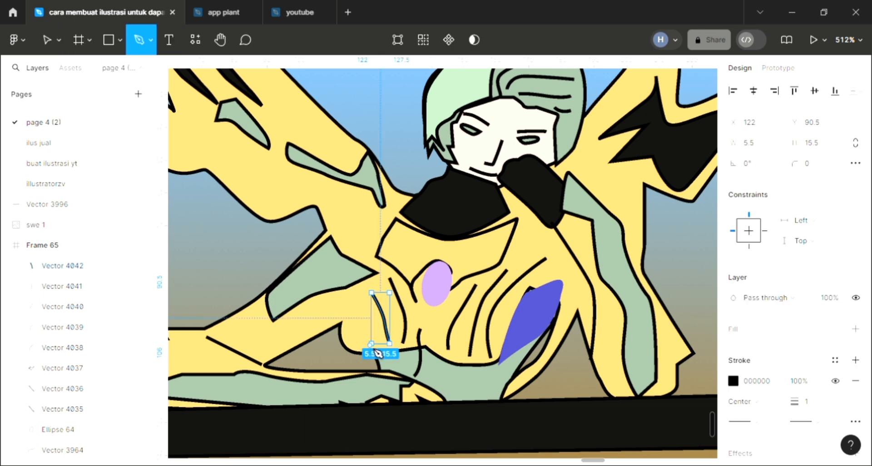
{"action": "left_click", "coordinate": [368, 344]}
{"action": "left_click", "coordinate": [351, 293]}
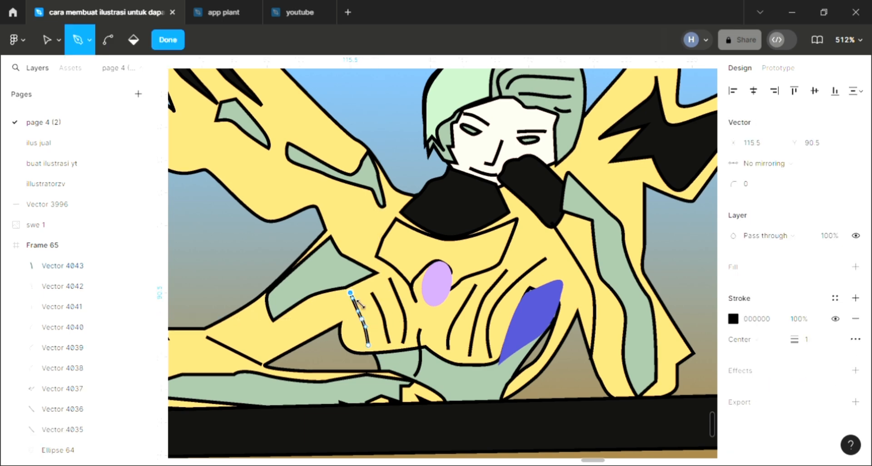
{"action": "key", "text": "Escape"}
{"action": "key", "text": "Escape"}
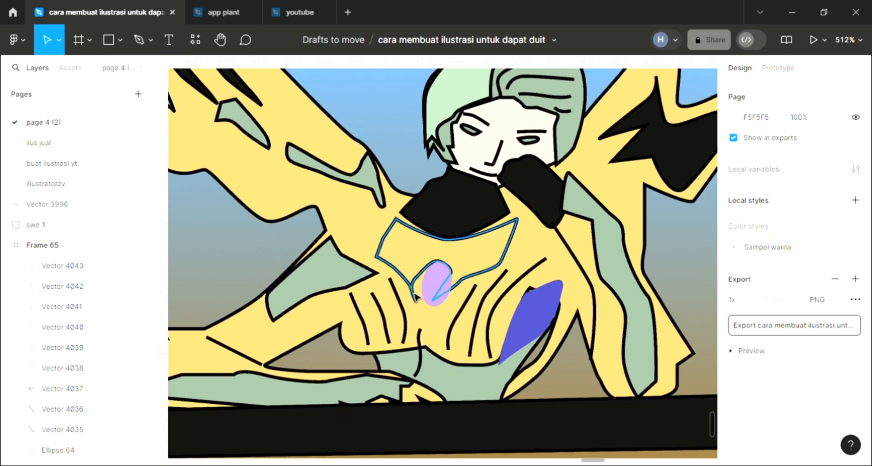
{"action": "scroll", "coordinate": [416, 296], "scroll_direction": "down", "scroll_amount": 1}
{"action": "scroll", "coordinate": [415, 296], "scroll_direction": "down", "scroll_amount": 3}
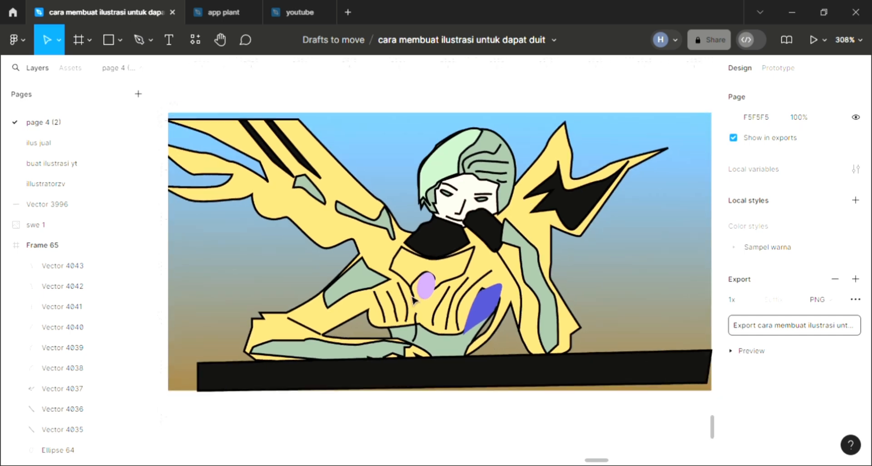
{"action": "left_click", "coordinate": [130, 38]}
{"action": "scroll", "coordinate": [427, 253], "scroll_direction": "down", "scroll_amount": 2}
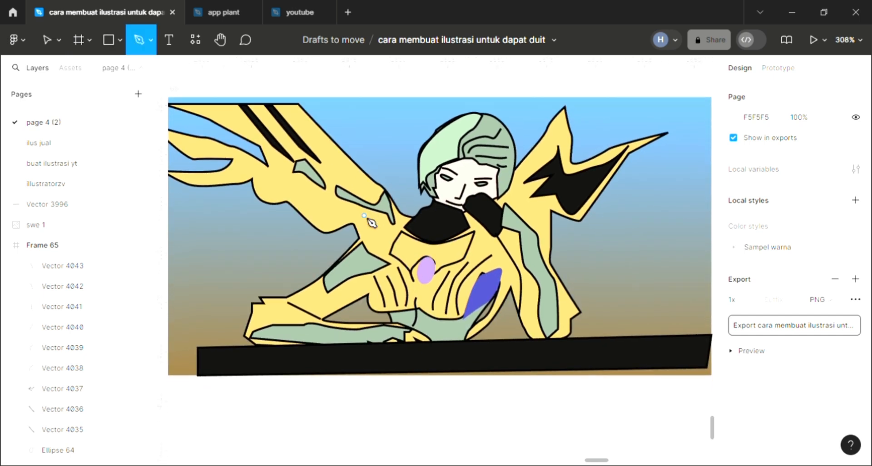
{"action": "scroll", "coordinate": [544, 257], "scroll_direction": "down", "scroll_amount": 1}
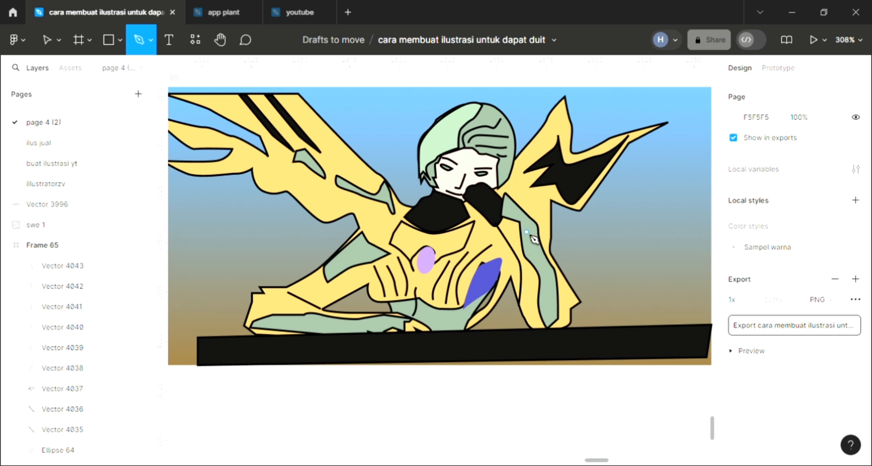
{"action": "scroll", "coordinate": [533, 239], "scroll_direction": "up", "scroll_amount": 2}
{"action": "scroll", "coordinate": [529, 230], "scroll_direction": "right", "scroll_amount": 2}
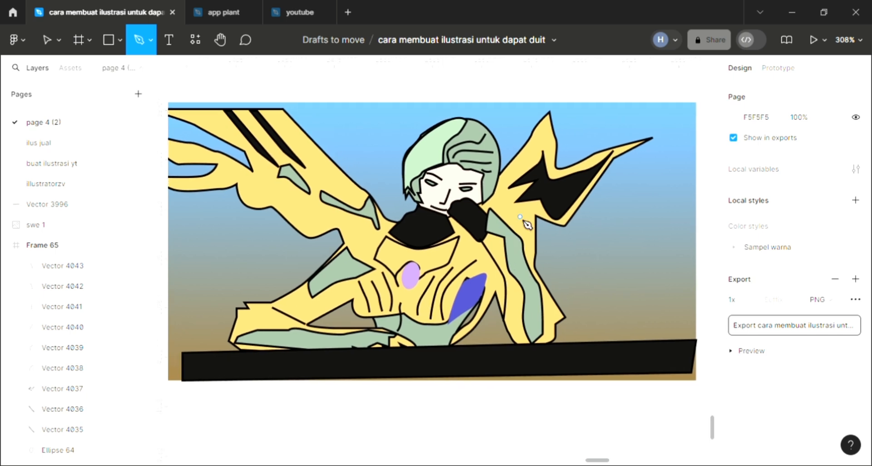
{"action": "scroll", "coordinate": [527, 225], "scroll_direction": "right", "scroll_amount": 2}
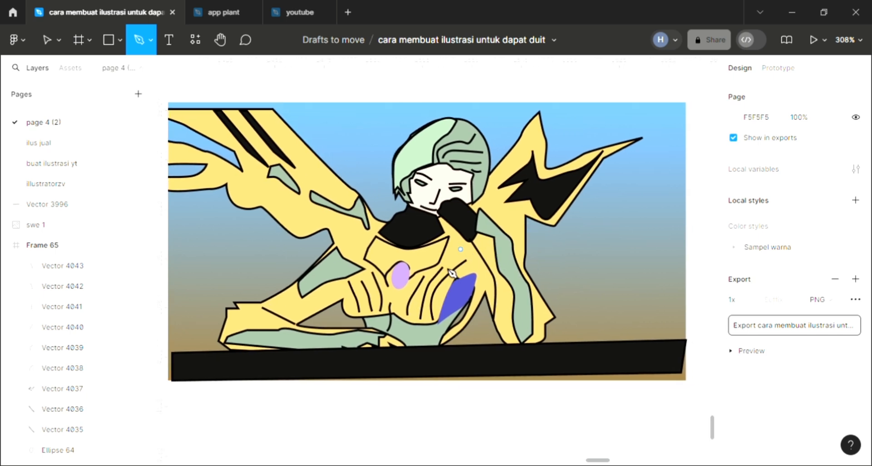
{"action": "scroll", "coordinate": [431, 293], "scroll_direction": "up", "scroll_amount": 5}
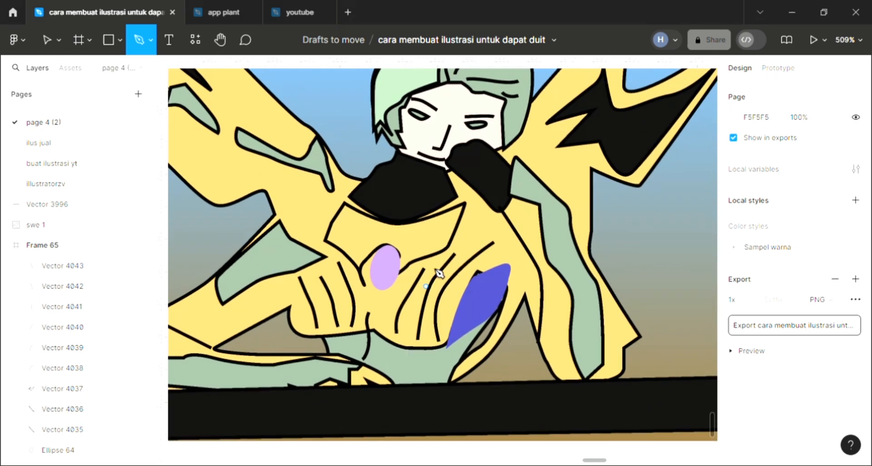
- Fill the chest plate outline around the purple oval with the grey-green 97B097 sampled from the left wing patch
{"action": "left_click", "coordinate": [45, 40]}
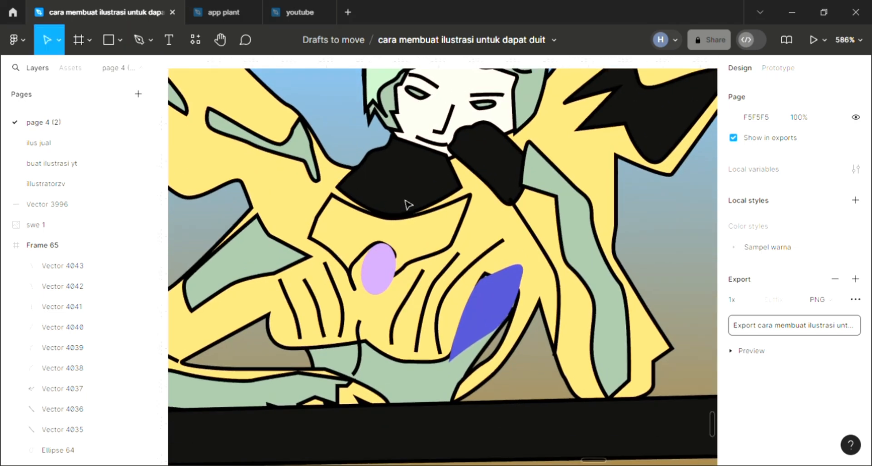
{"action": "left_click", "coordinate": [463, 238]}
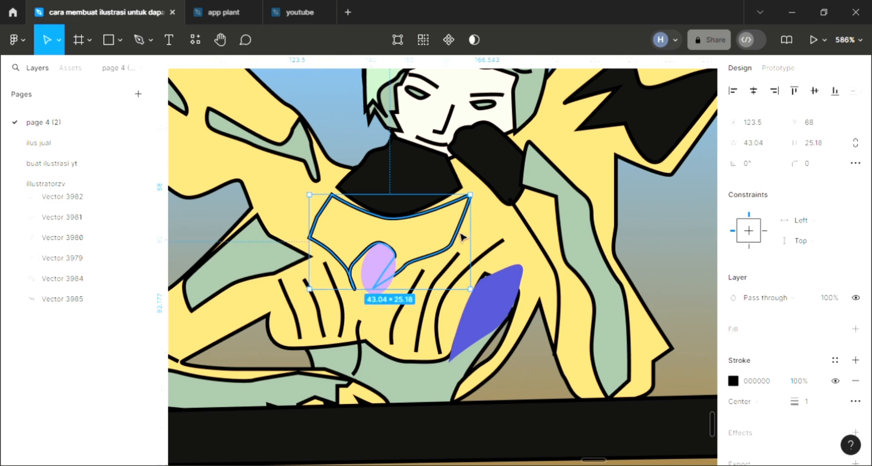
{"action": "left_click", "coordinate": [856, 329]}
{"action": "scroll", "coordinate": [416, 290], "scroll_direction": "down", "scroll_amount": 2}
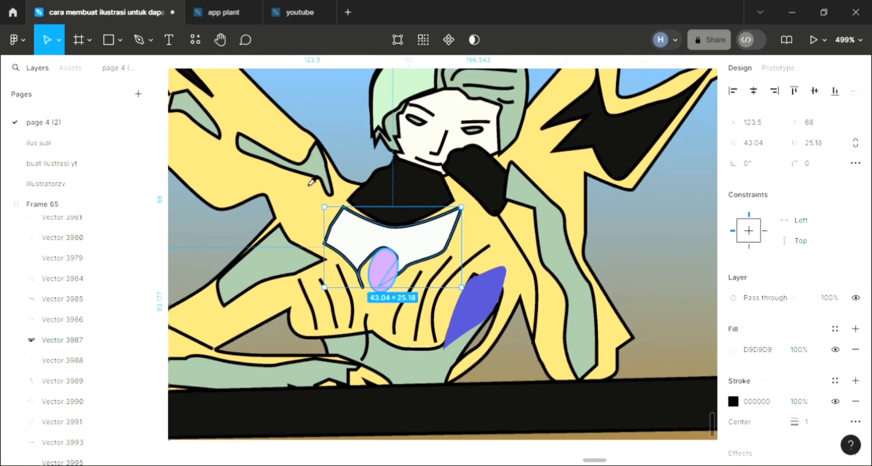
{"action": "key", "text": "i"}
{"action": "left_click", "coordinate": [310, 167]}
{"action": "scroll", "coordinate": [310, 166], "scroll_direction": "down", "scroll_amount": 2}
{"action": "scroll", "coordinate": [348, 200], "scroll_direction": "up", "scroll_amount": 1}
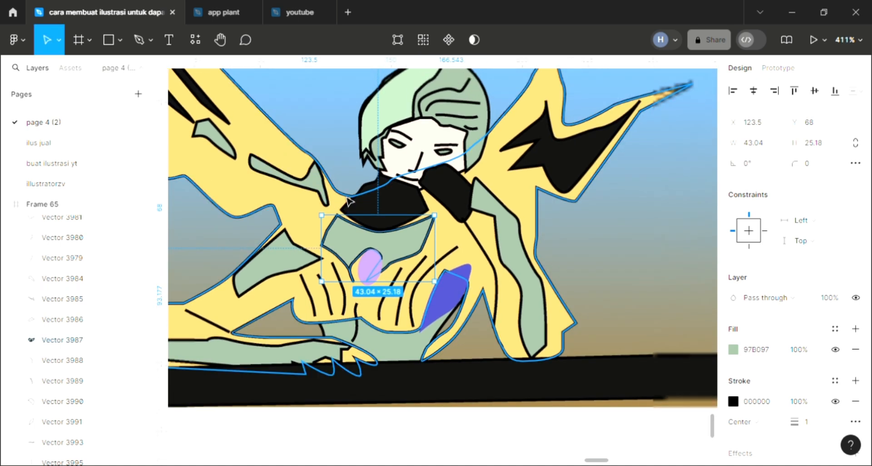
{"action": "scroll", "coordinate": [348, 201], "scroll_direction": "up", "scroll_amount": 1}
{"action": "left_click", "coordinate": [222, 73]}
- Draw a thin closed arched band of about 26 × 11 from the left wing's lower tip to the hair with the Pen tool
{"action": "left_click", "coordinate": [131, 35]}
{"action": "scroll", "coordinate": [338, 197], "scroll_direction": "up", "scroll_amount": 2}
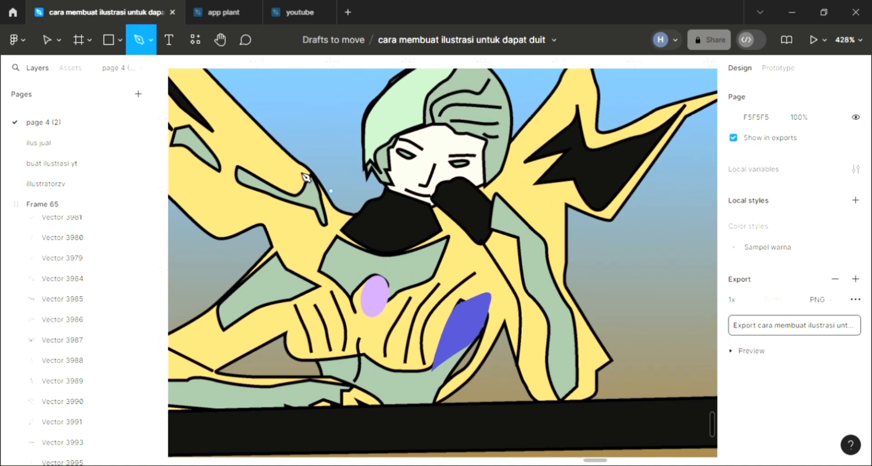
{"action": "scroll", "coordinate": [305, 176], "scroll_direction": "up", "scroll_amount": 3}
{"action": "left_click", "coordinate": [297, 166]}
{"action": "mouse_move", "coordinate": [316, 108]}
{"action": "left_mouse_down"}
{"action": "mouse_move", "coordinate": [337, 105]}
{"action": "mouse_move", "coordinate": [408, 140]}
{"action": "mouse_move", "coordinate": [339, 140]}
{"action": "left_mouse_up"}
{"action": "key", "text": "ctrl"}
{"action": "key", "text": "ctrl+z"}
{"action": "left_click", "coordinate": [404, 144]}
{"action": "left_click", "coordinate": [305, 161]}
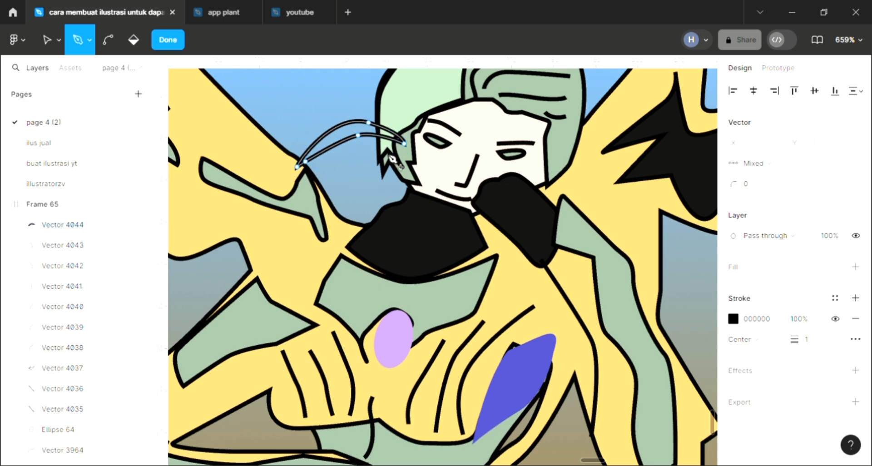
{"action": "key", "text": "Escape"}
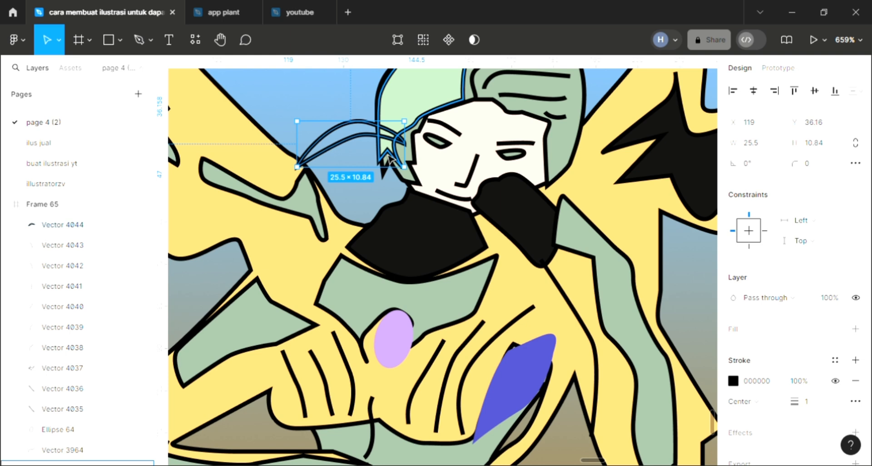
{"action": "key", "text": "p"}
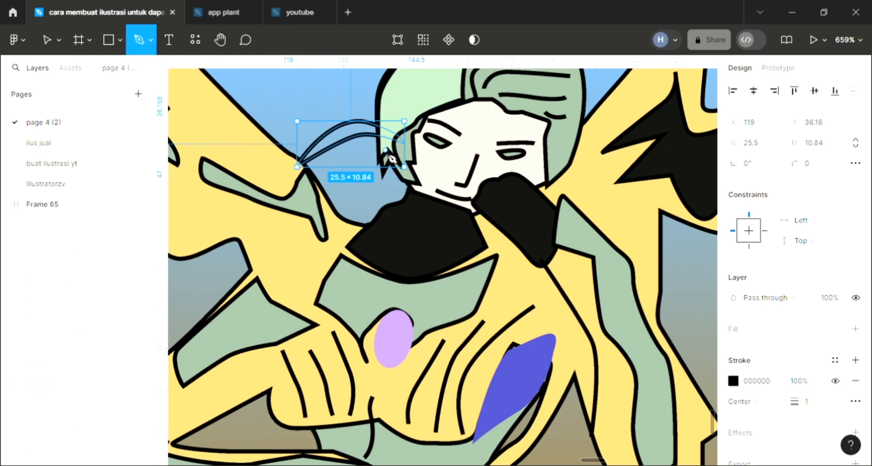
- Fill the arched band between the left wing and the hair with the light green B5D6B5 sampled from the hair
{"action": "scroll", "coordinate": [390, 159], "scroll_direction": "down", "scroll_amount": 5}
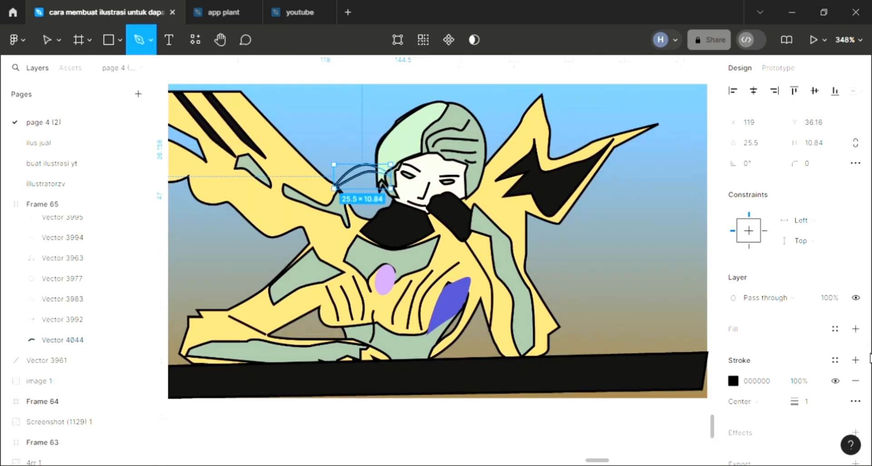
{"action": "left_click", "coordinate": [856, 329]}
{"action": "key", "text": "Escape"}
{"action": "key", "text": "i"}
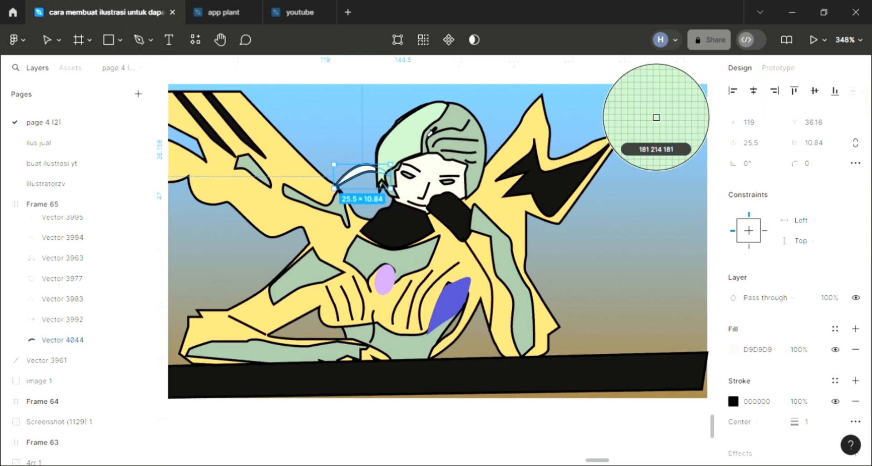
{"action": "left_click", "coordinate": [656, 117]}
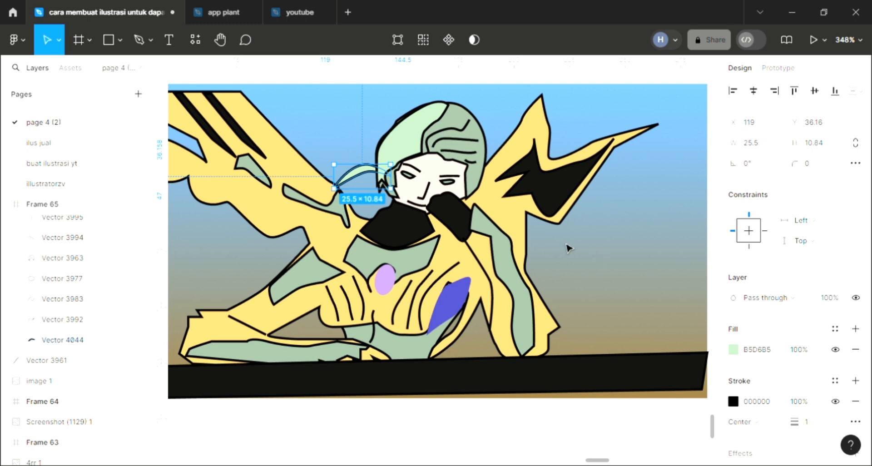
{"action": "key", "text": "Escape"}
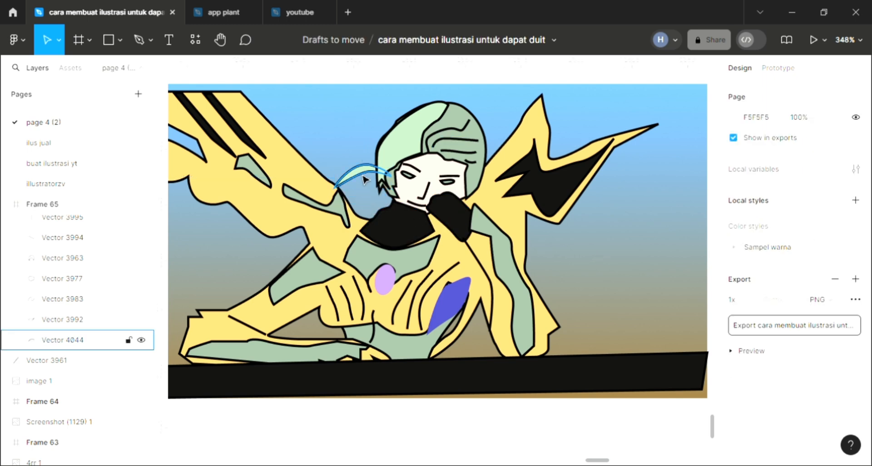
- Duplicate the light green arched band and place the copy just below it at X 122, Y 45
{"action": "left_click", "coordinate": [364, 179]}
{"action": "key", "text": "ctrl+d"}
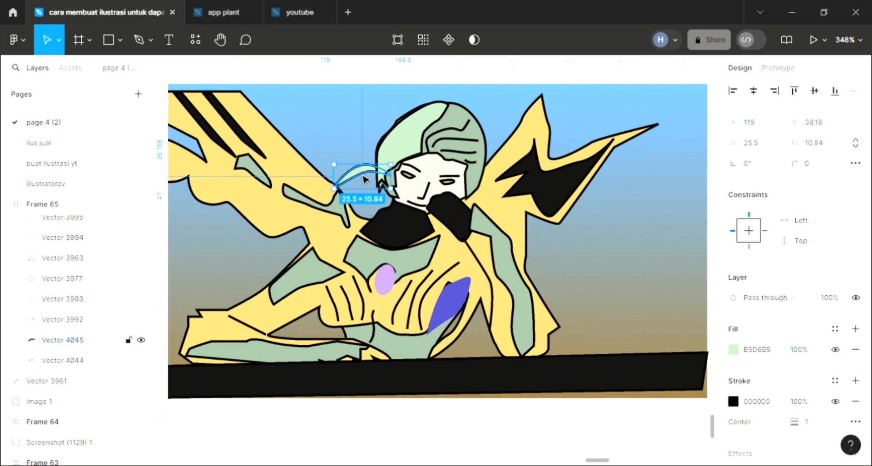
{"action": "scroll", "coordinate": [361, 178], "scroll_direction": "up", "scroll_amount": 5}
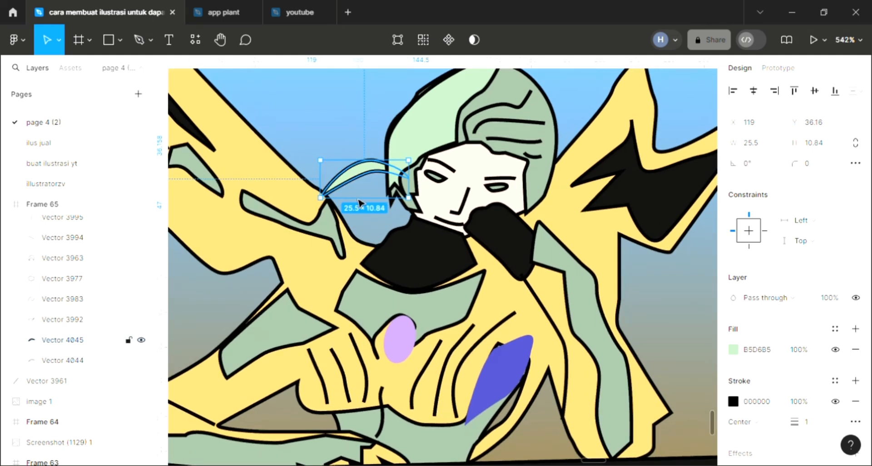
{"action": "mouse_move", "coordinate": [359, 202]}
{"action": "left_mouse_down"}
{"action": "mouse_move", "coordinate": [391, 206]}
{"action": "mouse_move", "coordinate": [364, 214]}
{"action": "left_mouse_up"}
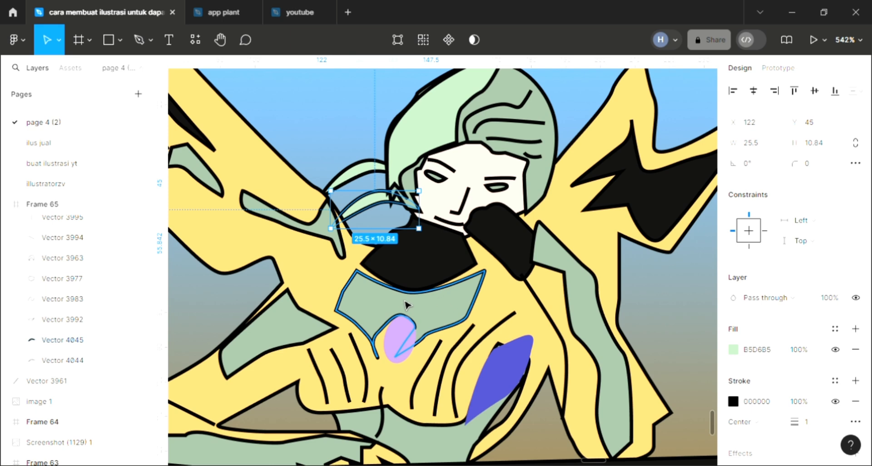
- Recolour the lower copy of the arched band with the yellow FDCA6E sampled from the body
{"action": "key", "text": "i"}
{"action": "left_click", "coordinate": [344, 296]}
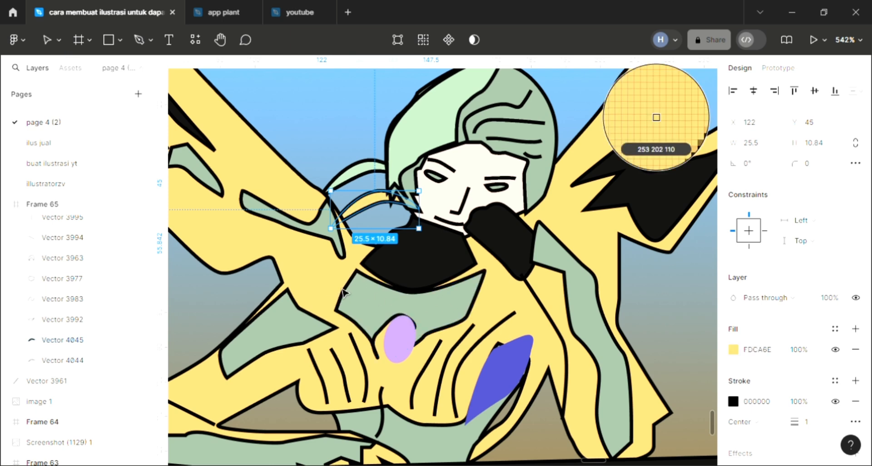
{"action": "key", "text": "Escape"}
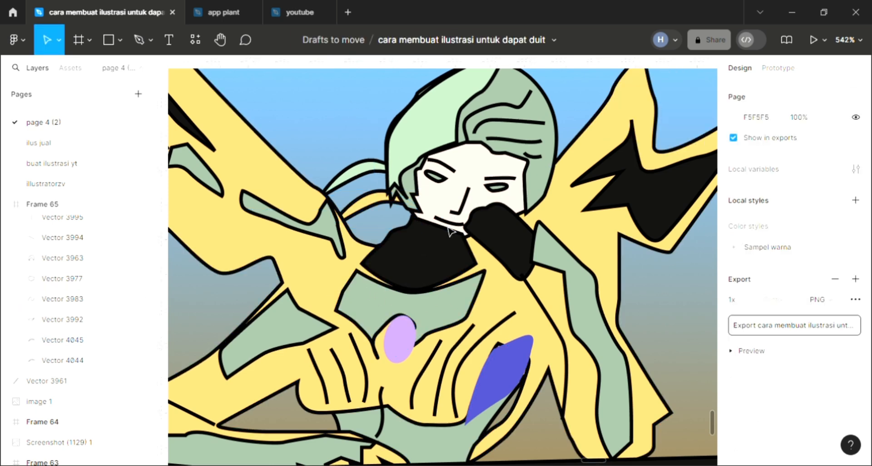
- Draw a slender closed sliver of about 27.5 × 14 on the left wing's lower feather with the Pen tool
{"action": "scroll", "coordinate": [460, 232], "scroll_direction": "down", "scroll_amount": 3}
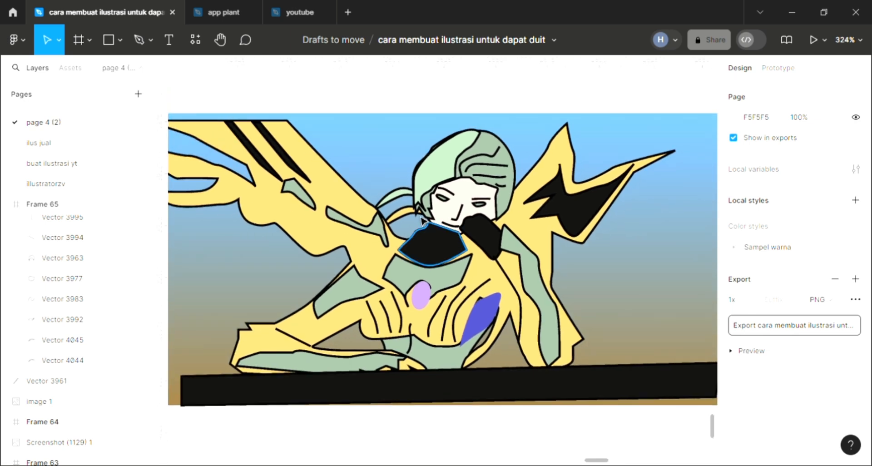
{"action": "scroll", "coordinate": [530, 236], "scroll_direction": "left", "scroll_amount": 1}
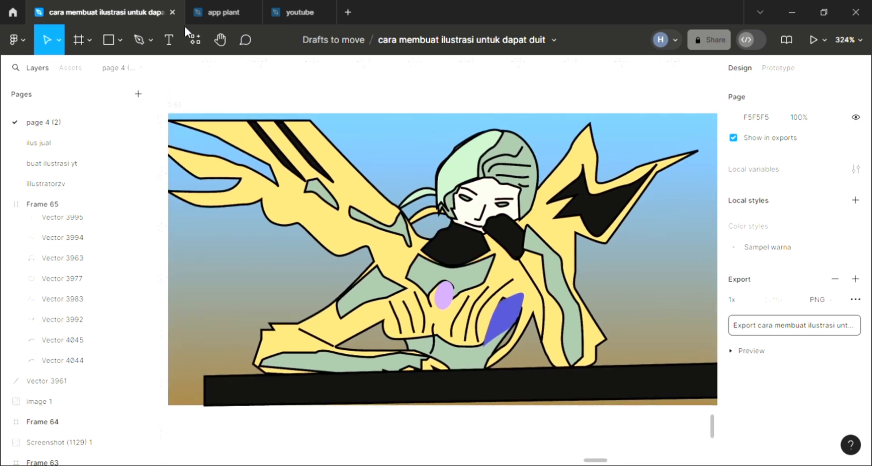
{"action": "left_click", "coordinate": [140, 39]}
{"action": "scroll", "coordinate": [395, 253], "scroll_direction": "right", "scroll_amount": 1}
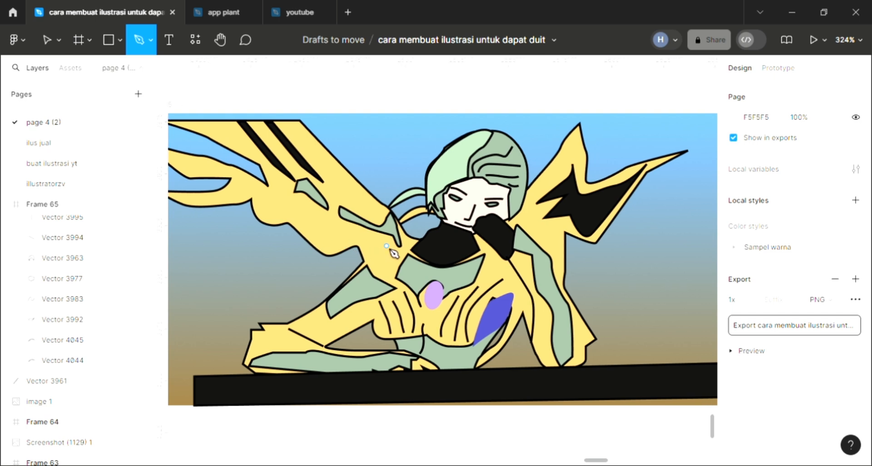
{"action": "scroll", "coordinate": [204, 167], "scroll_direction": "up", "scroll_amount": 3}
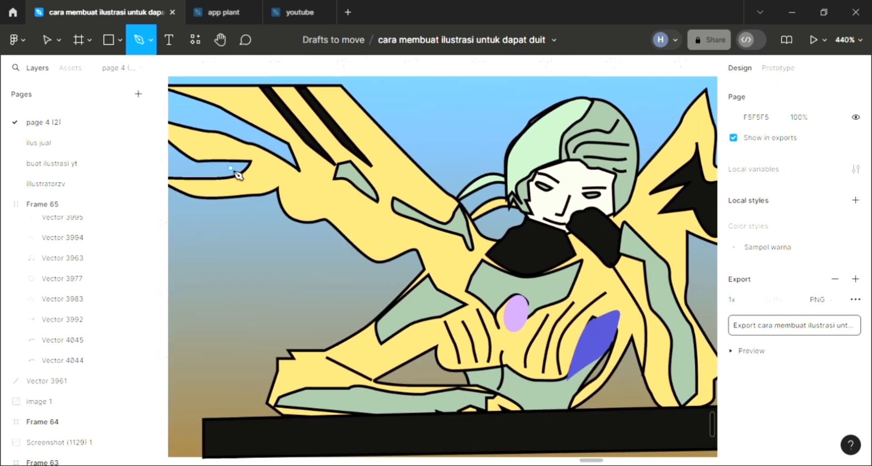
{"action": "scroll", "coordinate": [224, 145], "scroll_direction": "down", "scroll_amount": 1}
{"action": "left_click", "coordinate": [268, 159]}
{"action": "left_click", "coordinate": [285, 174]}
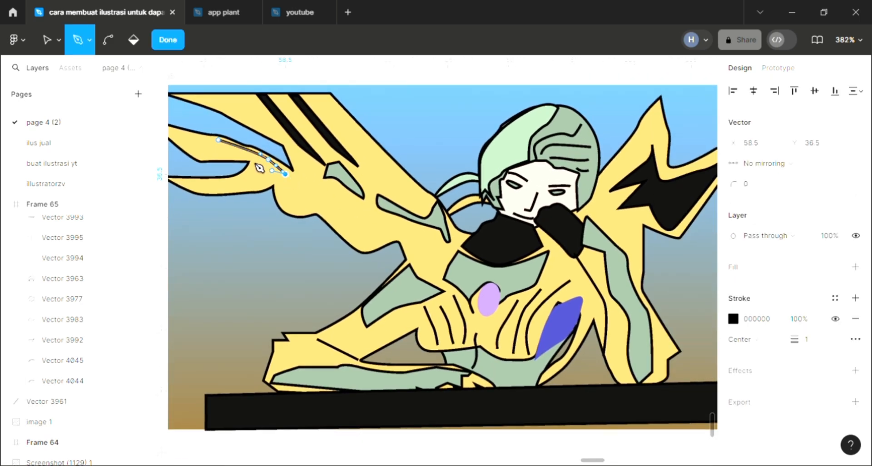
{"action": "left_click", "coordinate": [265, 168]}
{"action": "left_click", "coordinate": [242, 153]}
{"action": "left_click", "coordinate": [218, 141]}
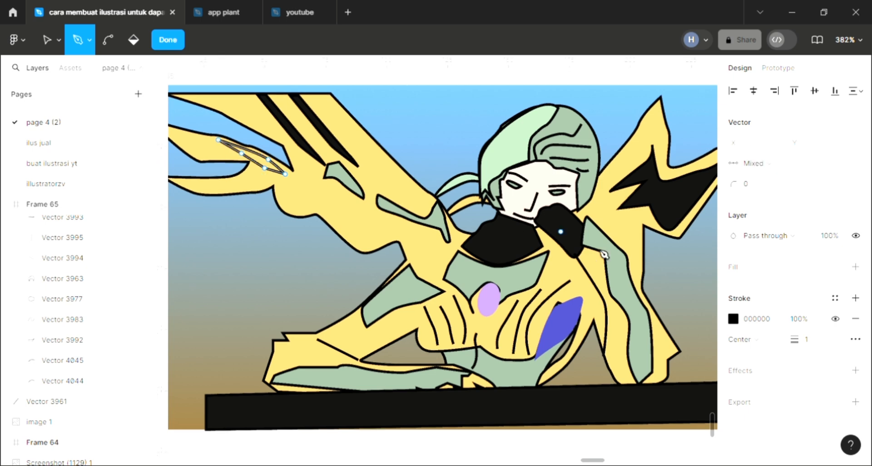
{"action": "key", "text": "Escape"}
- Fill the new feather sliver with the near-black RGB 17 17 17 sampled from the collar
{"action": "left_click", "coordinate": [856, 329]}
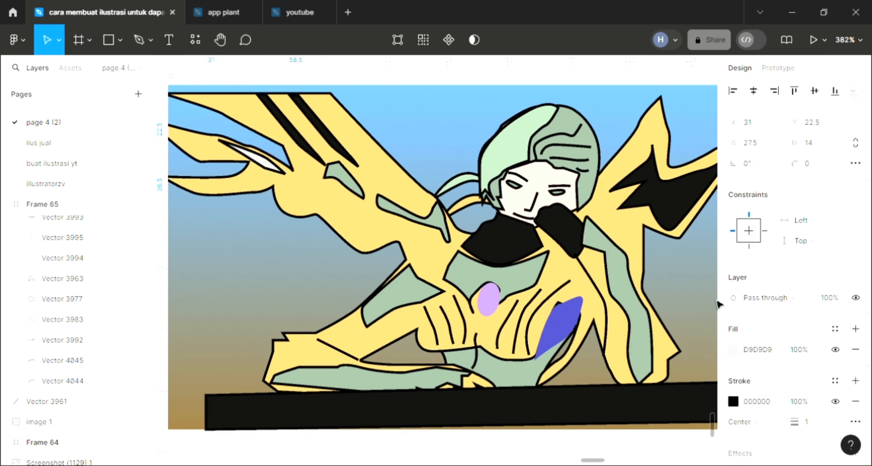
{"action": "key", "text": "i"}
{"action": "left_click", "coordinate": [524, 258]}
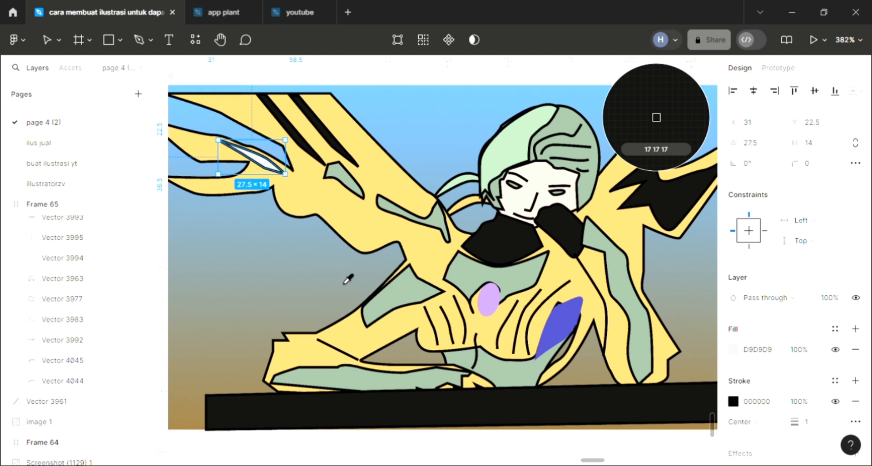
{"action": "left_click", "coordinate": [289, 288]}
{"action": "scroll", "coordinate": [299, 284], "scroll_direction": "right", "scroll_amount": 1}
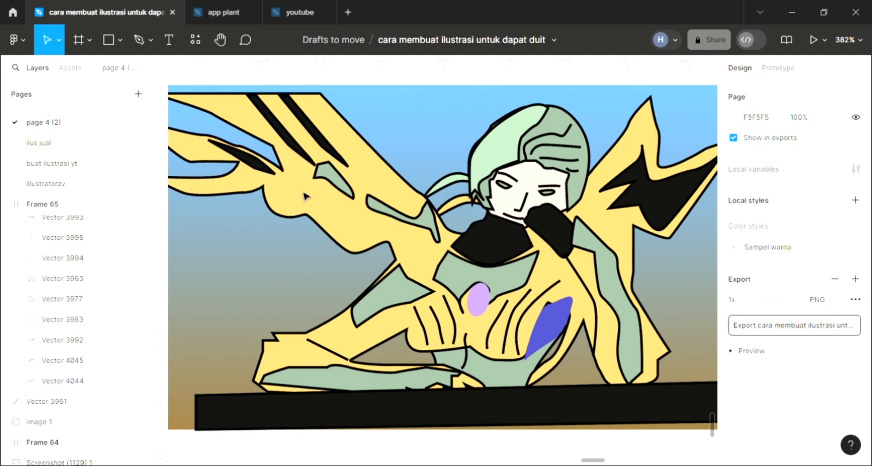
- Ready the Pen tool and look over the wings, head, torso and black ledge for places to add further detail
{"action": "left_click", "coordinate": [136, 41]}
{"action": "scroll", "coordinate": [415, 282], "scroll_direction": "right", "scroll_amount": 1}
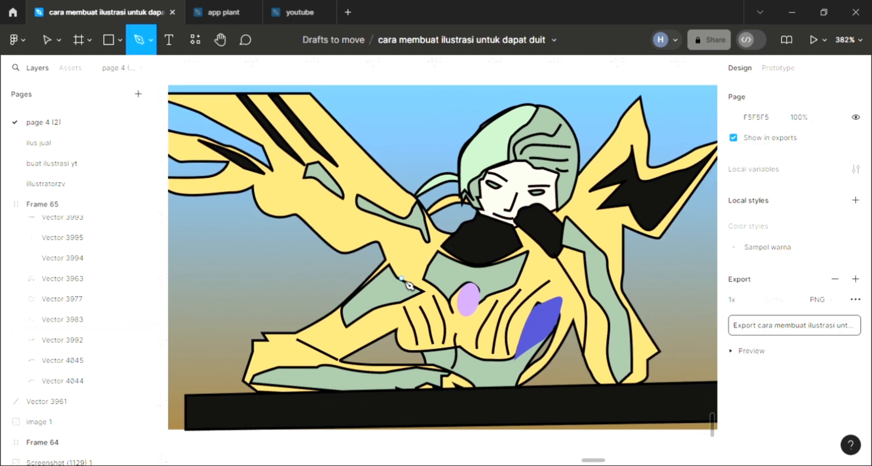
{"action": "scroll", "coordinate": [415, 282], "scroll_direction": "down", "scroll_amount": 1}
{"action": "scroll", "coordinate": [415, 283], "scroll_direction": "down", "scroll_amount": 4}
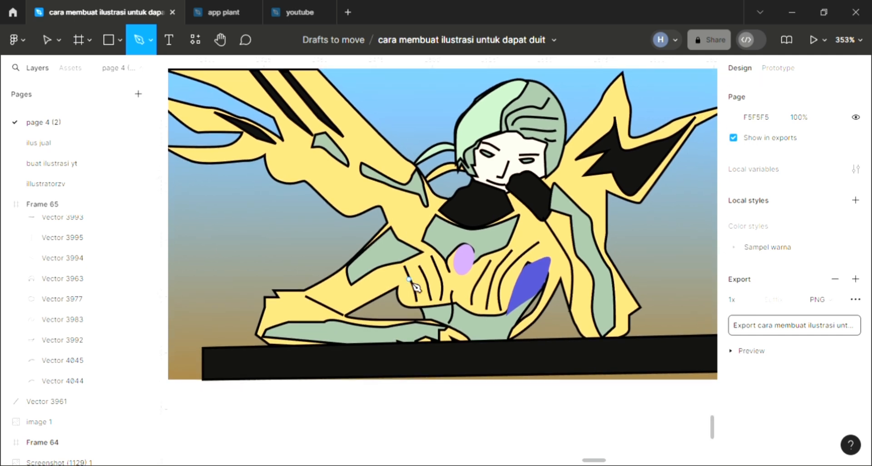
{"action": "scroll", "coordinate": [416, 287], "scroll_direction": "right", "scroll_amount": 2}
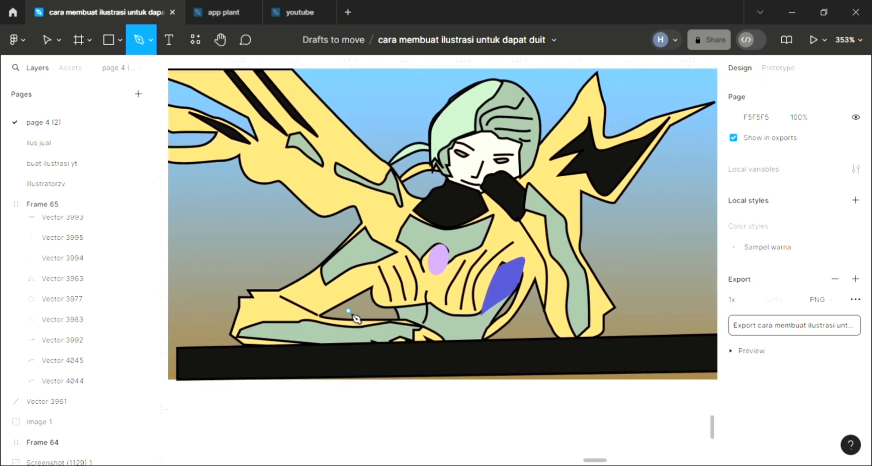
{"action": "scroll", "coordinate": [511, 335], "scroll_direction": "up", "scroll_amount": 4}
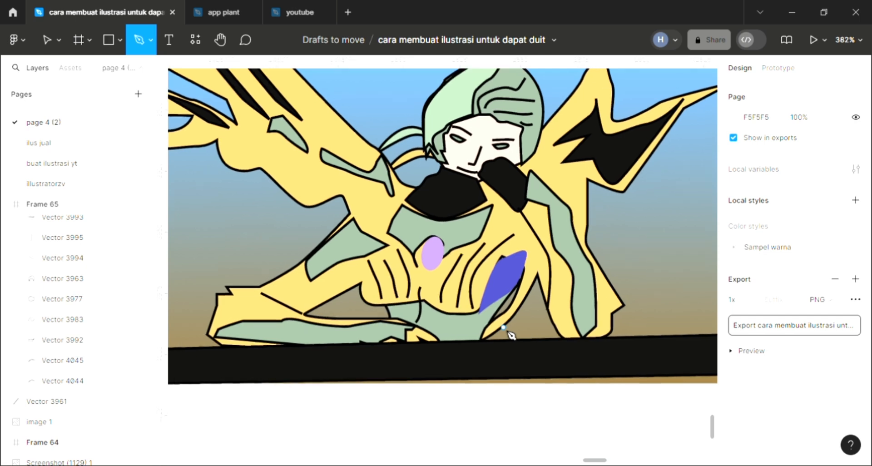
{"action": "scroll", "coordinate": [511, 335], "scroll_direction": "up", "scroll_amount": 3}
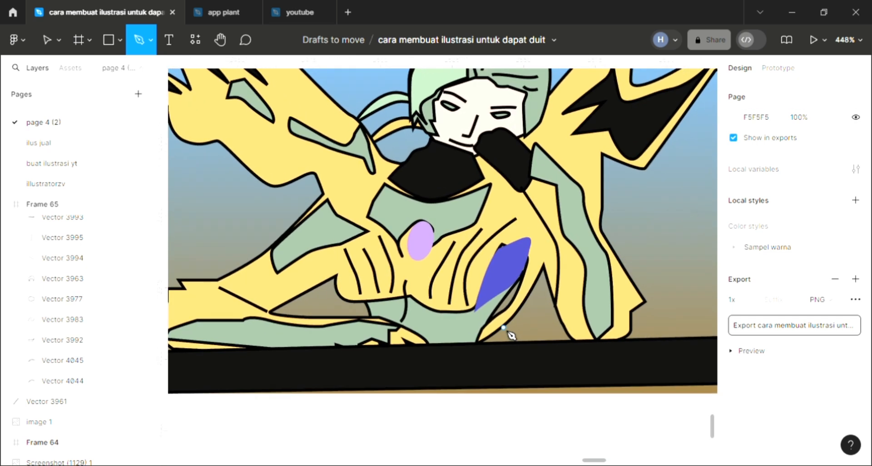
{"action": "scroll", "coordinate": [511, 335], "scroll_direction": "up", "scroll_amount": 3}
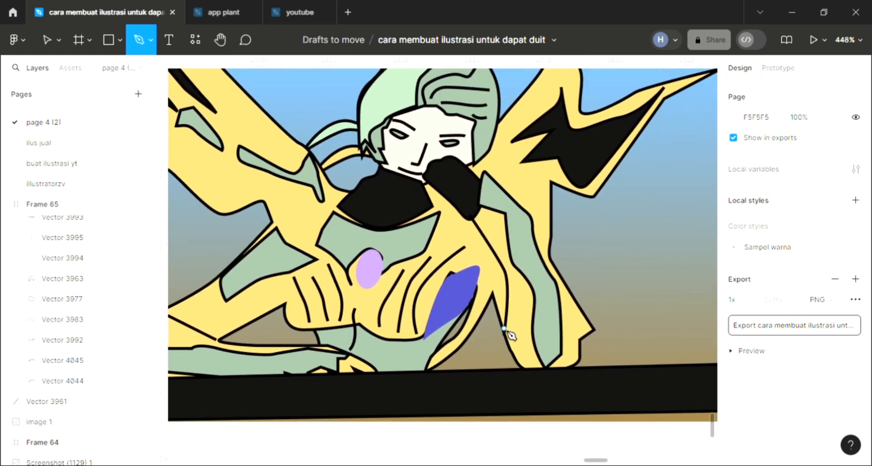
{"action": "scroll", "coordinate": [512, 335], "scroll_direction": "up", "scroll_amount": 5}
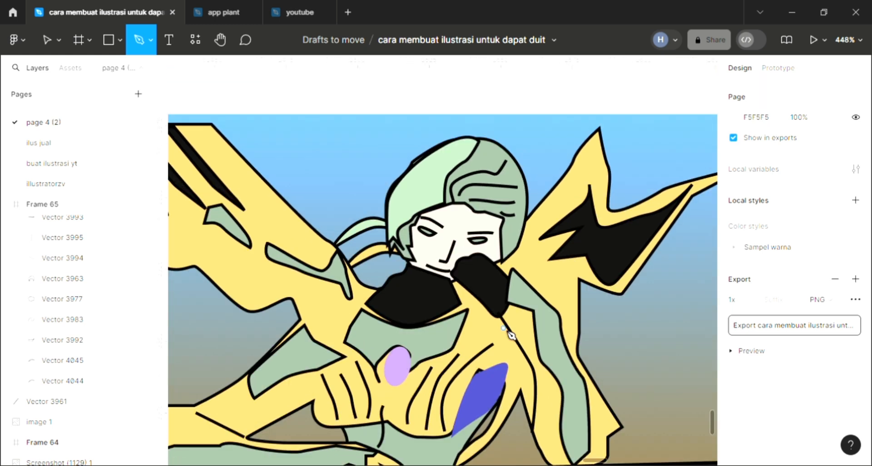
{"action": "scroll", "coordinate": [511, 335], "scroll_direction": "left", "scroll_amount": 3}
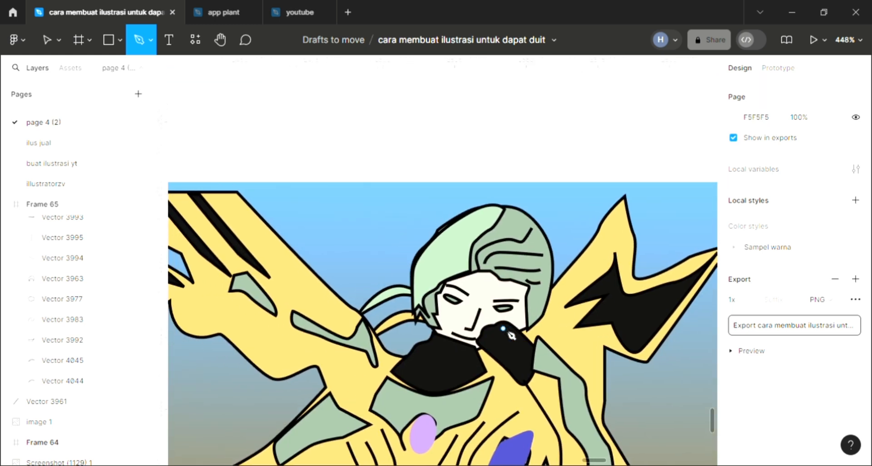
{"action": "scroll", "coordinate": [409, 202], "scroll_direction": "down", "scroll_amount": 3}
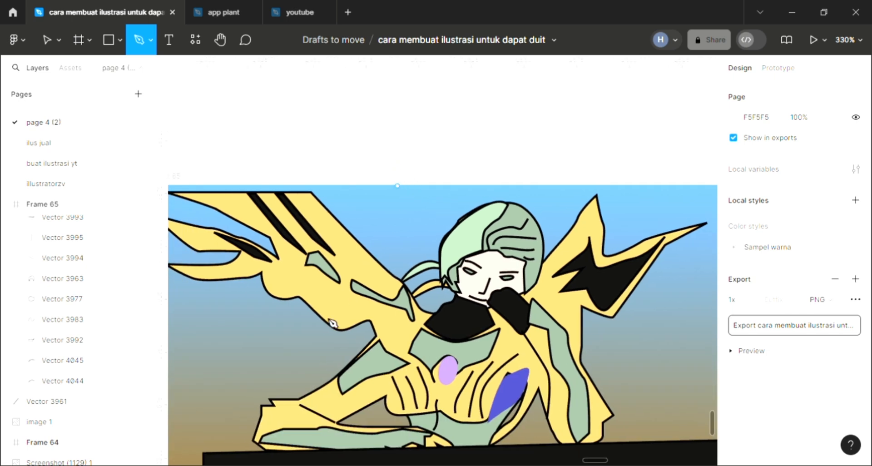
- Draw a long closed tapering blade of about 120.5 × 129 from the frame's upper edge left of the head down to the ledge's left end
{"action": "scroll", "coordinate": [219, 449], "scroll_direction": "down", "scroll_amount": 1}
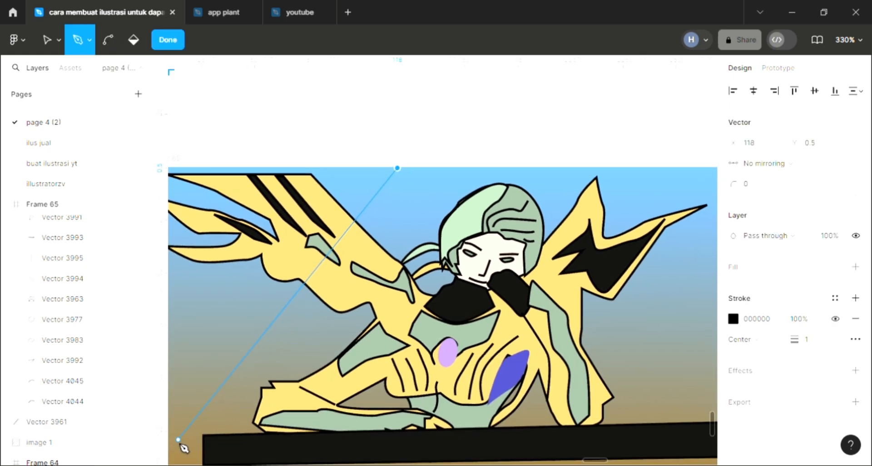
{"action": "left_click_drag", "start_coordinate": [176, 441], "coordinate": [419, 241]}
{"action": "left_click_drag", "start_coordinate": [438, 183], "coordinate": [437, 180]}
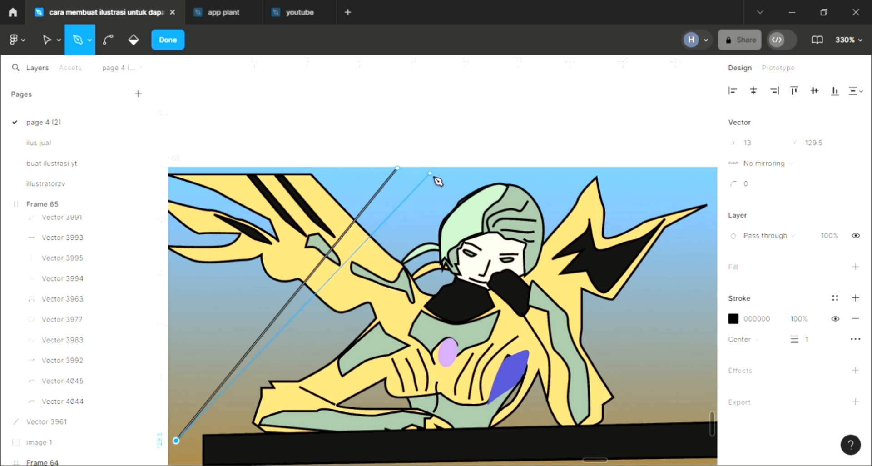
{"action": "left_click", "coordinate": [431, 172]}
{"action": "left_click", "coordinate": [398, 168]}
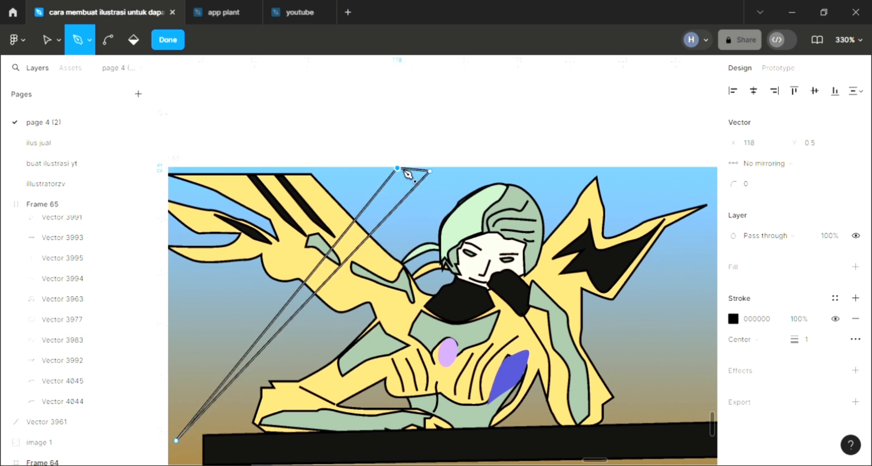
{"action": "key", "text": "Escape"}
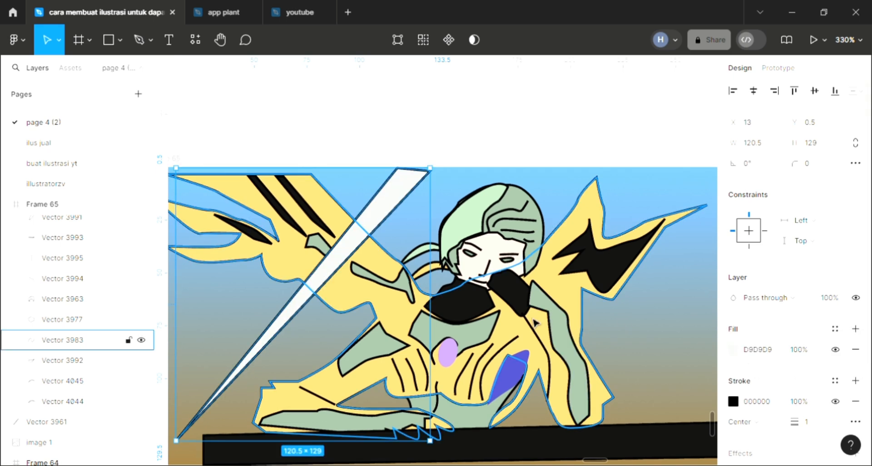
- Fill the blade with the blue-violet 4E4EBE sampled from the torso shape and send it behind the figure
{"action": "key", "text": "i"}
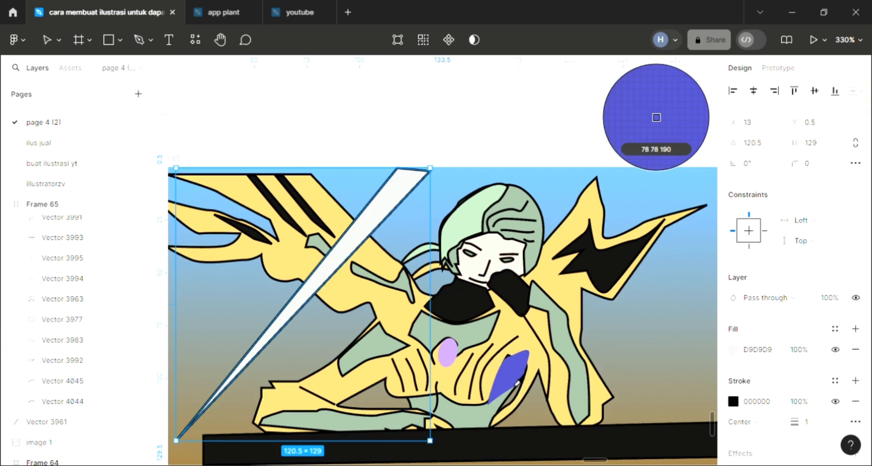
{"action": "left_click", "coordinate": [532, 361]}
{"action": "key", "text": "ctrl+shift+["}
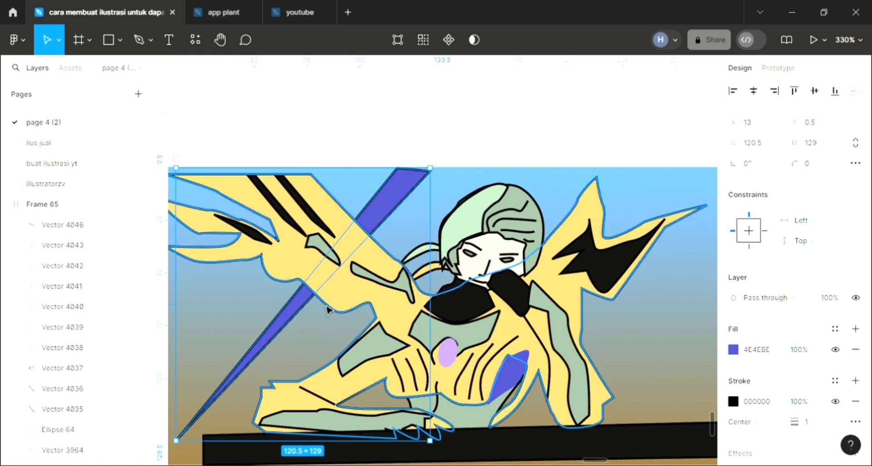
{"action": "key", "text": "Escape"}
- Draw a closed jagged Pen shape of about 23.5 × 8.6 over the fingers of the hand resting on the ledge
{"action": "scroll", "coordinate": [292, 323], "scroll_direction": "right", "scroll_amount": 3}
{"action": "scroll", "coordinate": [293, 323], "scroll_direction": "down", "scroll_amount": 2}
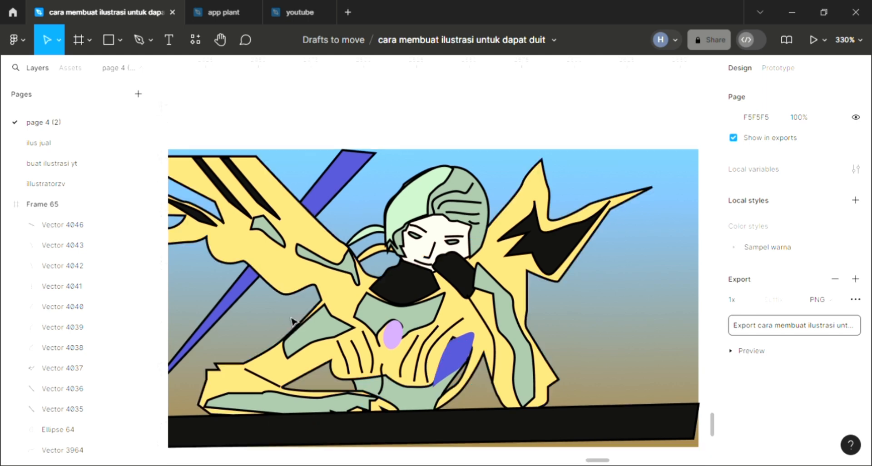
{"action": "left_click", "coordinate": [148, 39]}
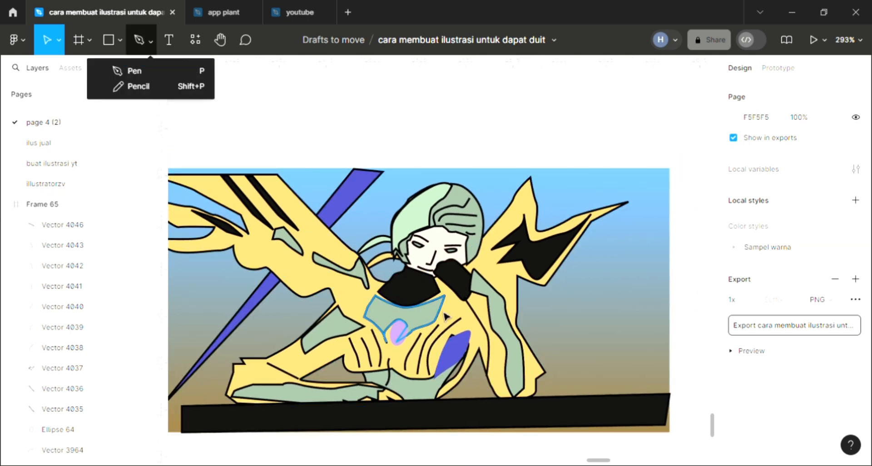
{"action": "scroll", "coordinate": [364, 327], "scroll_direction": "left", "scroll_amount": 1}
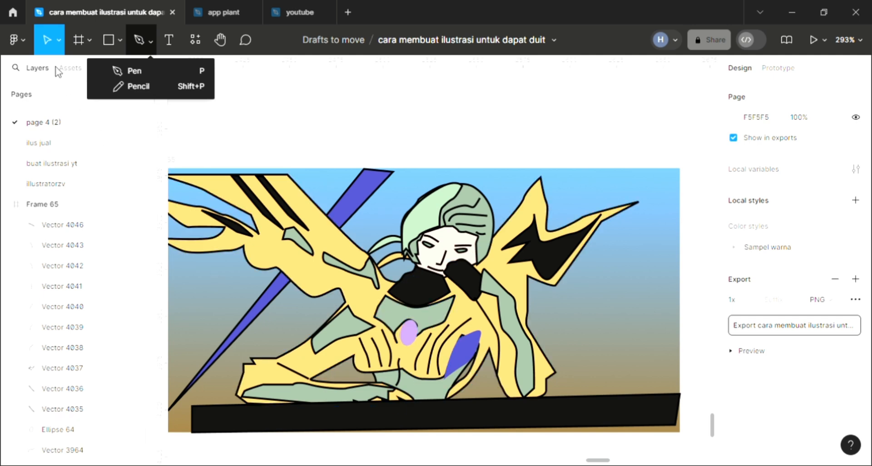
{"action": "left_click", "coordinate": [138, 40]}
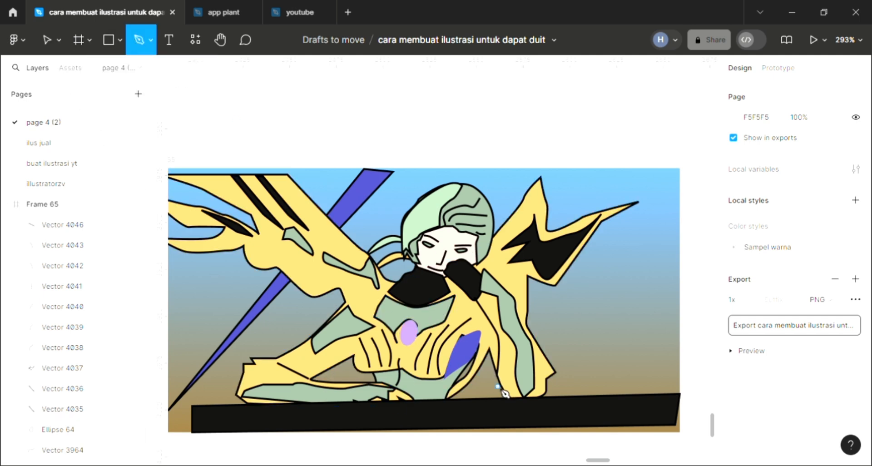
{"action": "scroll", "coordinate": [504, 393], "scroll_direction": "up", "scroll_amount": 10}
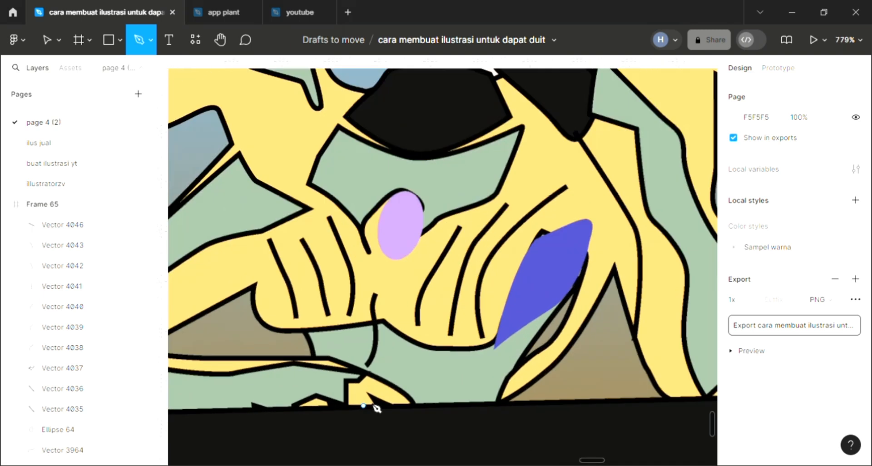
{"action": "scroll", "coordinate": [373, 402], "scroll_direction": "up", "scroll_amount": 3}
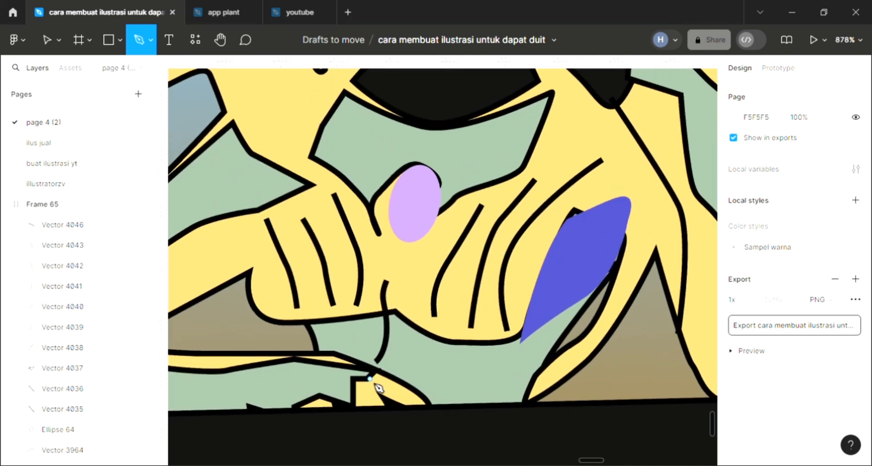
{"action": "left_click", "coordinate": [353, 362]}
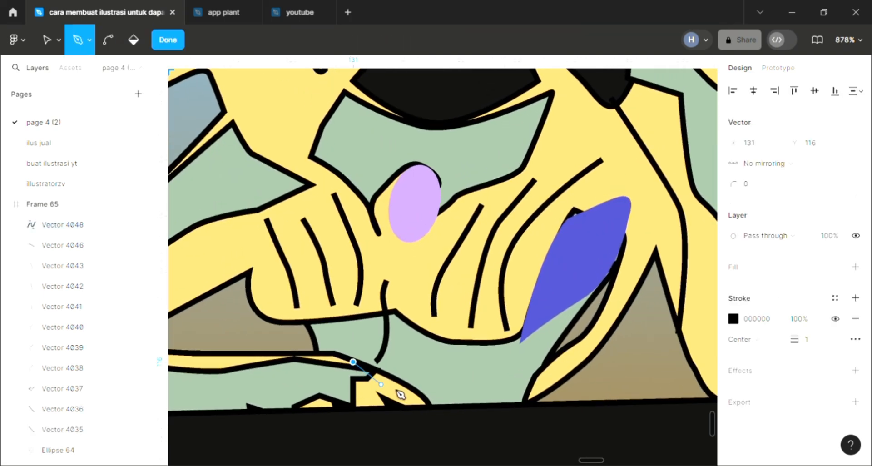
{"action": "left_click", "coordinate": [423, 396]}
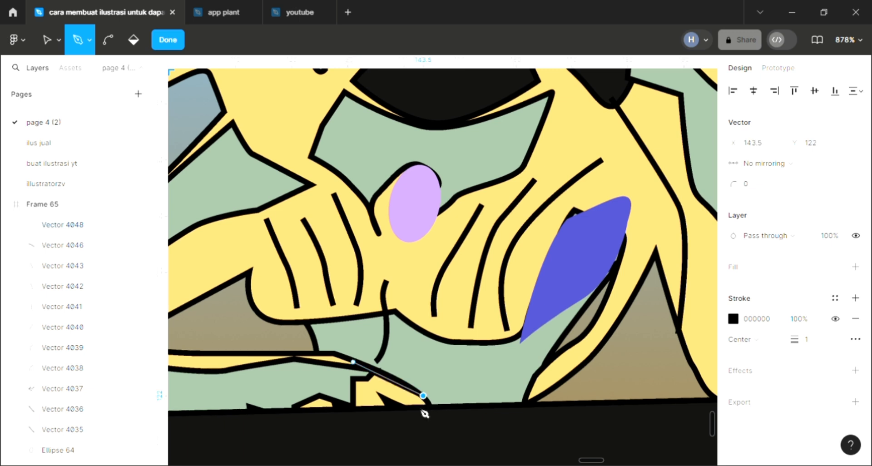
{"action": "left_click", "coordinate": [378, 396]}
{"action": "left_click_drag", "start_coordinate": [381, 410], "coordinate": [337, 392]}
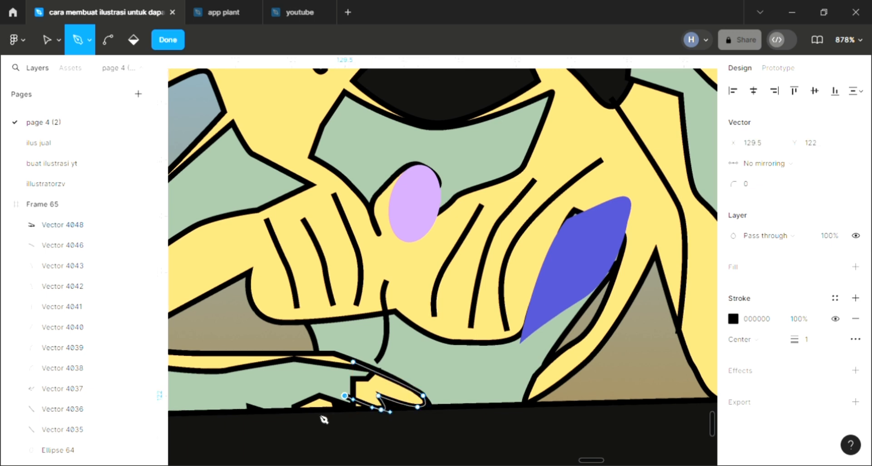
{"action": "left_click", "coordinate": [353, 362]}
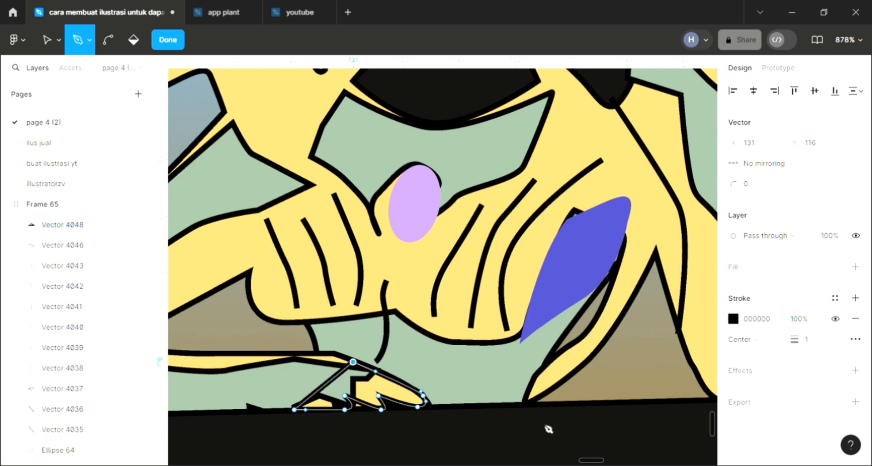
- Fill the new hand shape with the near-black 111111 sampled from the collar and finish editing it
{"action": "left_click", "coordinate": [856, 266]}
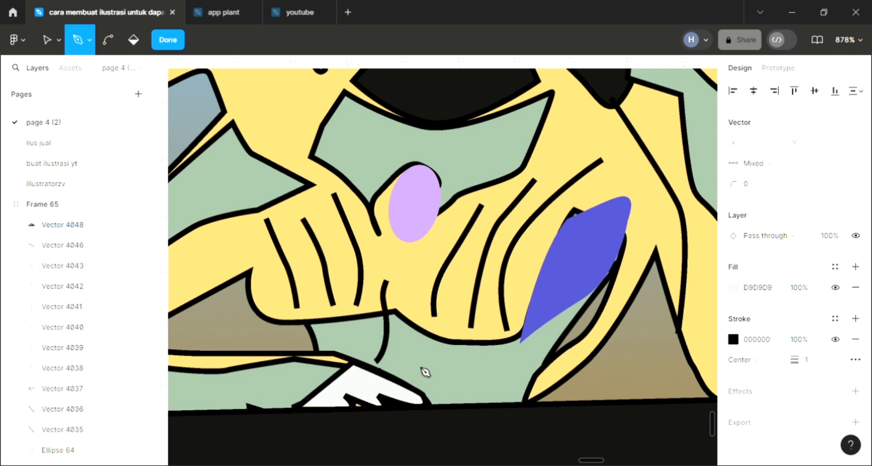
{"action": "scroll", "coordinate": [423, 370], "scroll_direction": "down", "scroll_amount": 2}
{"action": "scroll", "coordinate": [425, 371], "scroll_direction": "down", "scroll_amount": 2}
{"action": "scroll", "coordinate": [425, 372], "scroll_direction": "down", "scroll_amount": 1}
{"action": "scroll", "coordinate": [425, 371], "scroll_direction": "up", "scroll_amount": 3}
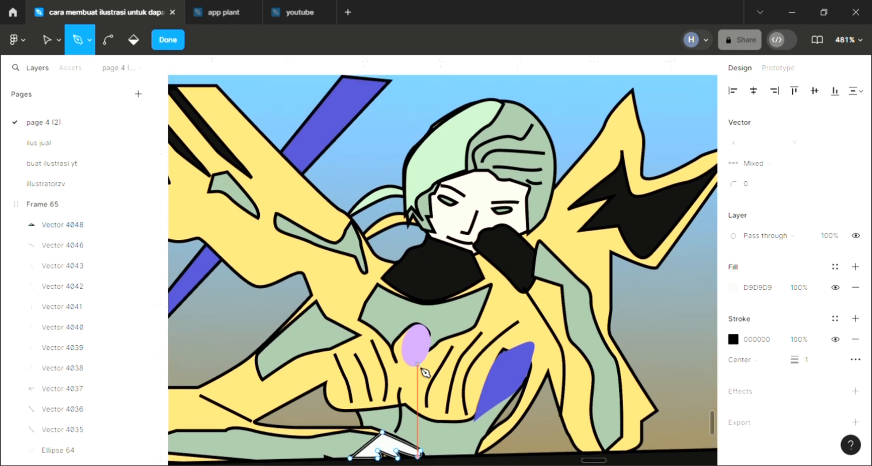
{"action": "key", "text": "i"}
{"action": "left_click", "coordinate": [445, 288]}
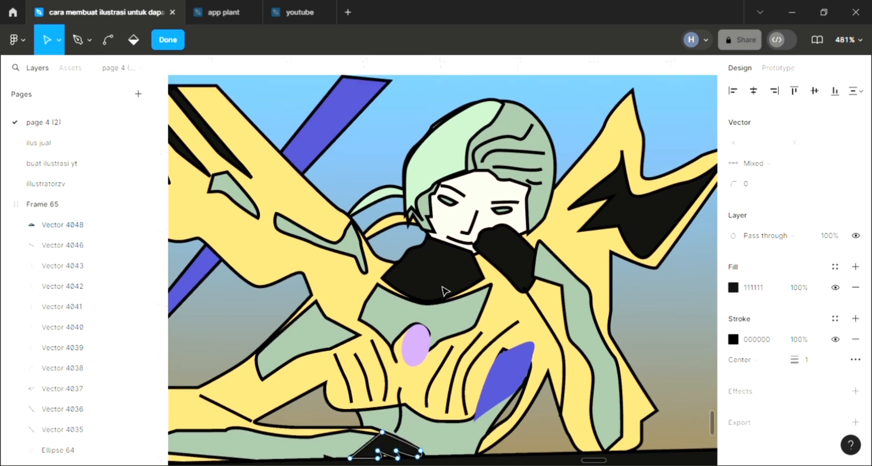
{"action": "scroll", "coordinate": [436, 284], "scroll_direction": "down", "scroll_amount": 2}
{"action": "key", "text": "Escape"}
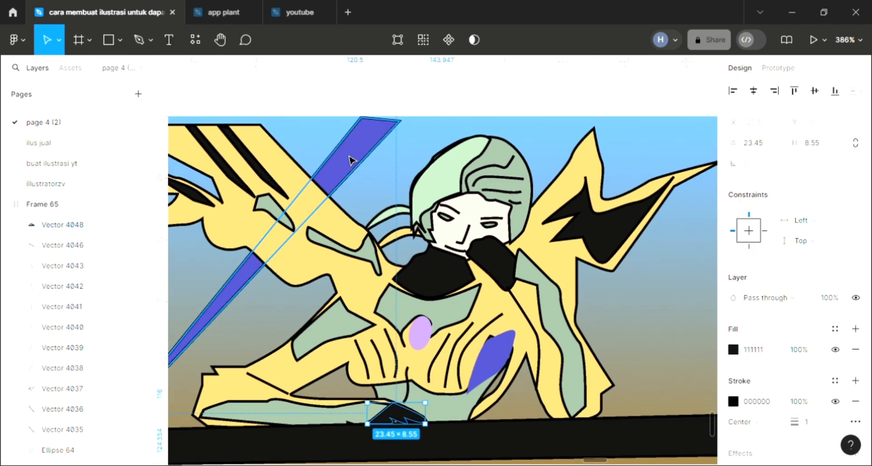
- Duplicate the blue-violet blade and place the copy behind the opposite wing at X 158, Y 1
{"action": "left_click", "coordinate": [354, 165]}
{"action": "scroll", "coordinate": [383, 202], "scroll_direction": "down", "scroll_amount": 1}
{"action": "scroll", "coordinate": [403, 261], "scroll_direction": "right", "scroll_amount": 1}
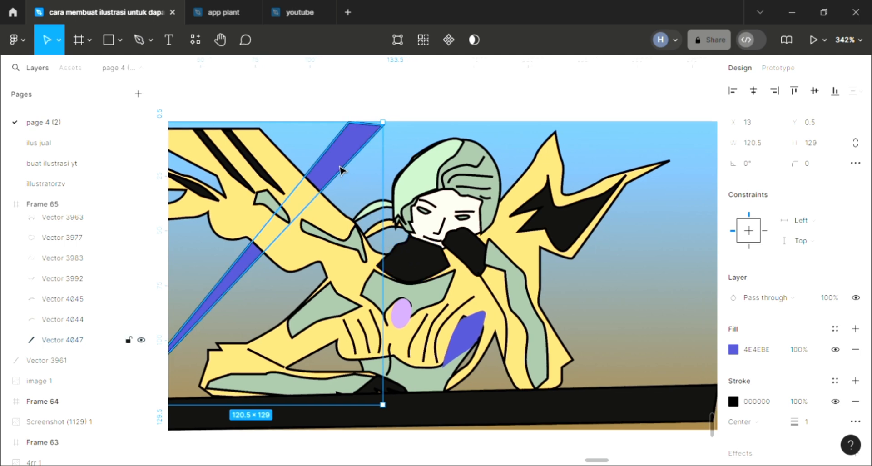
{"action": "key", "text": "ctrl+d"}
{"action": "left_click_drag", "start_coordinate": [340, 167], "coordinate": [630, 167]}
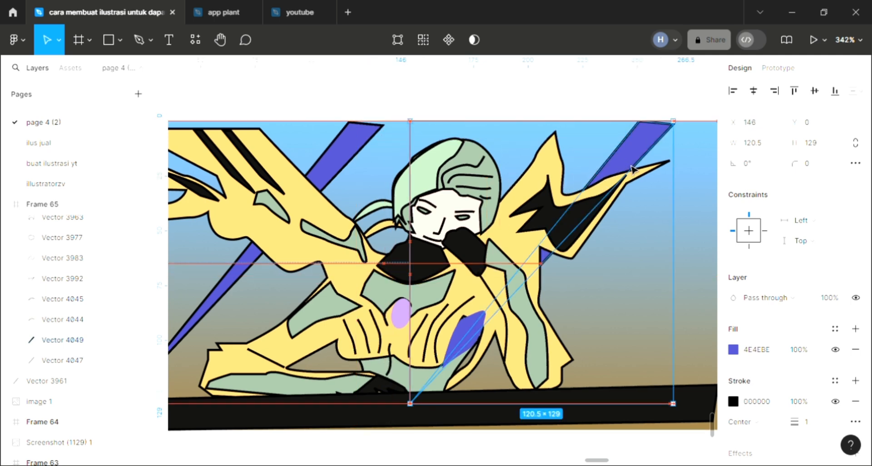
{"action": "key", "text": "Right"}
{"action": "scroll", "coordinate": [592, 136], "scroll_direction": "down", "scroll_amount": 1}
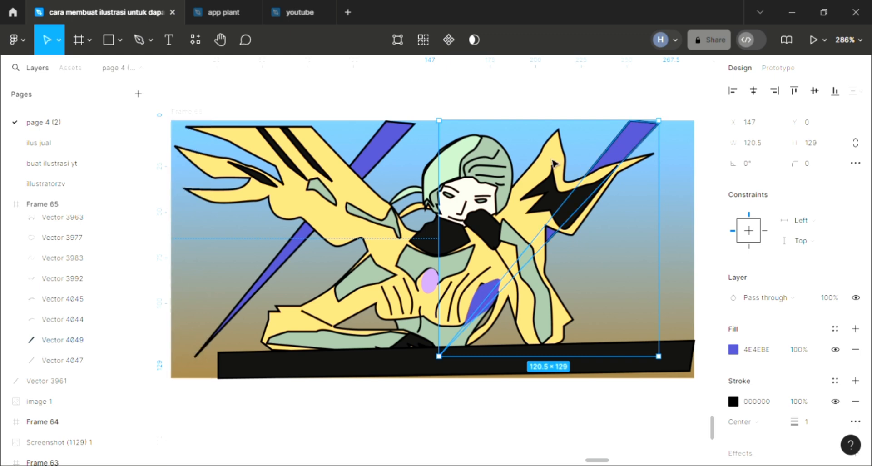
{"action": "left_click_drag", "start_coordinate": [628, 160], "coordinate": [638, 162]}
{"action": "key", "text": "Right"}
{"action": "key", "text": "Right"}
{"action": "key", "text": "Right"}
{"action": "key", "text": "Right"}
{"action": "key", "text": "Right"}
{"action": "key", "text": "Right"}
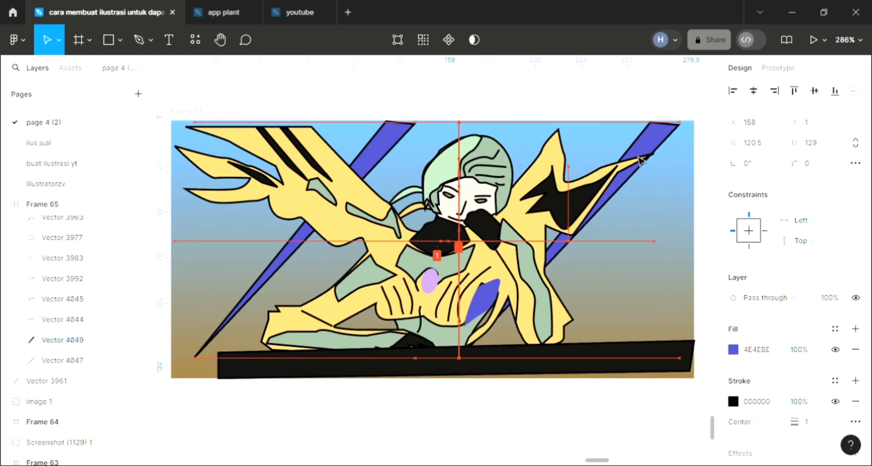
{"action": "left_click", "coordinate": [588, 101]}
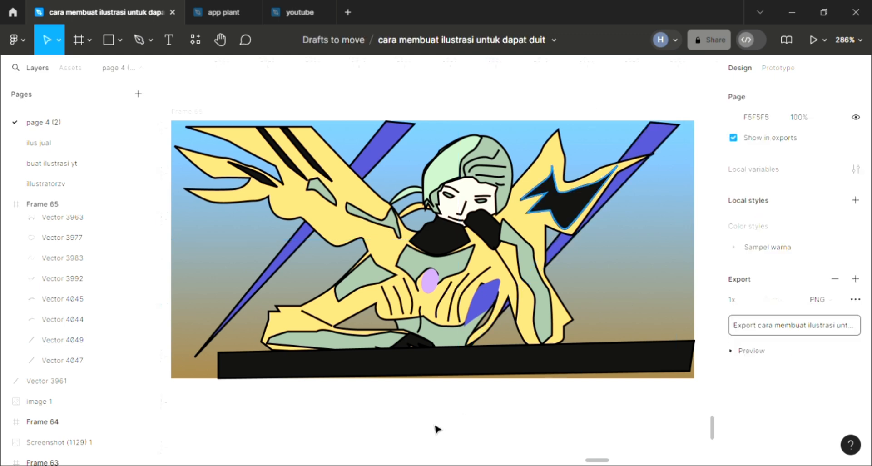
- Stretch the black ledge to the frame's left edge for a width of 287 and increase its height to 22
{"action": "scroll", "coordinate": [281, 336], "scroll_direction": "left", "scroll_amount": 1}
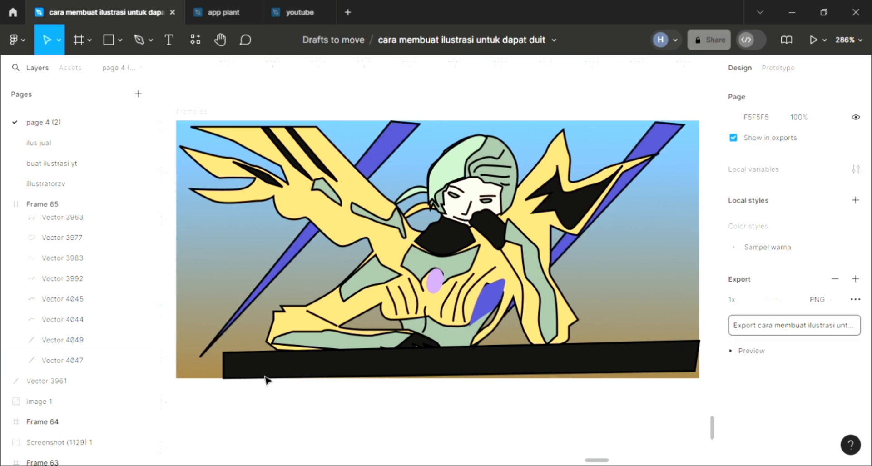
{"action": "left_click", "coordinate": [232, 376]}
{"action": "left_click_drag", "start_coordinate": [227, 376], "coordinate": [189, 369]}
{"action": "left_click", "coordinate": [268, 428]}
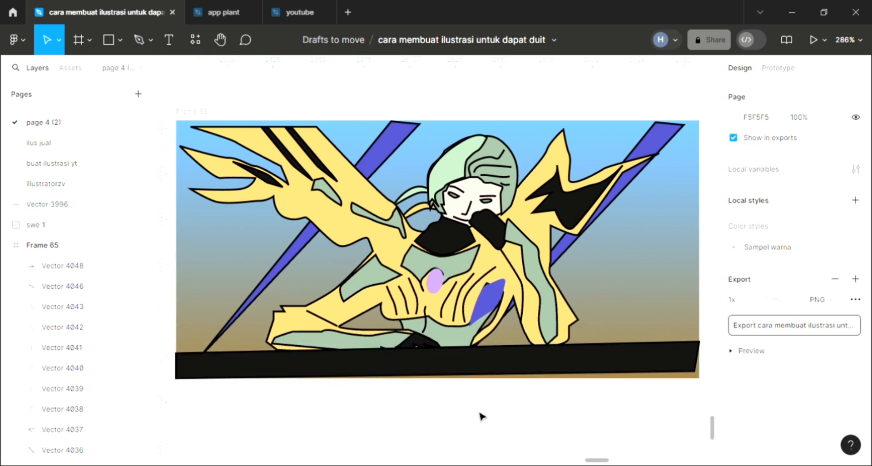
{"action": "left_click", "coordinate": [575, 374]}
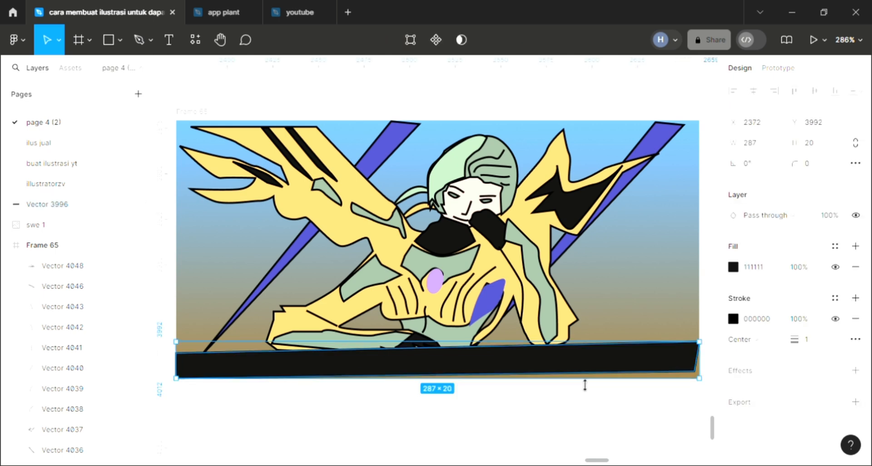
{"action": "left_click_drag", "start_coordinate": [585, 392], "coordinate": [584, 393]}
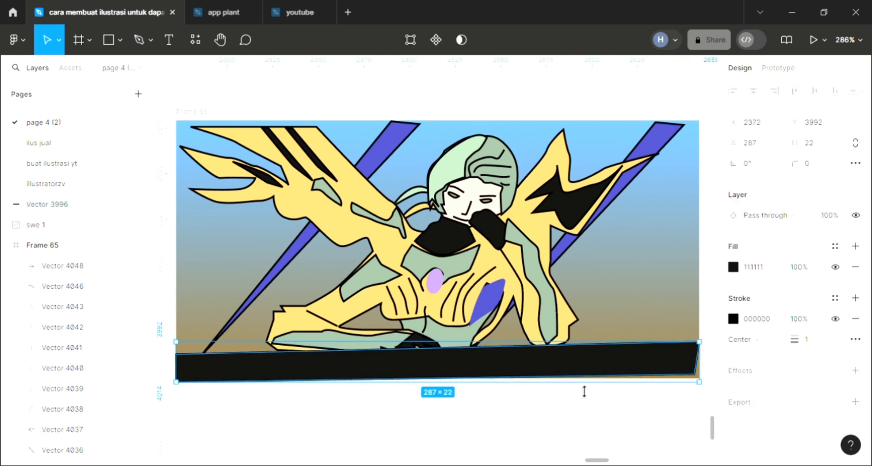
{"action": "left_click", "coordinate": [572, 412]}
{"action": "scroll", "coordinate": [571, 412], "scroll_direction": "up", "scroll_amount": 3}
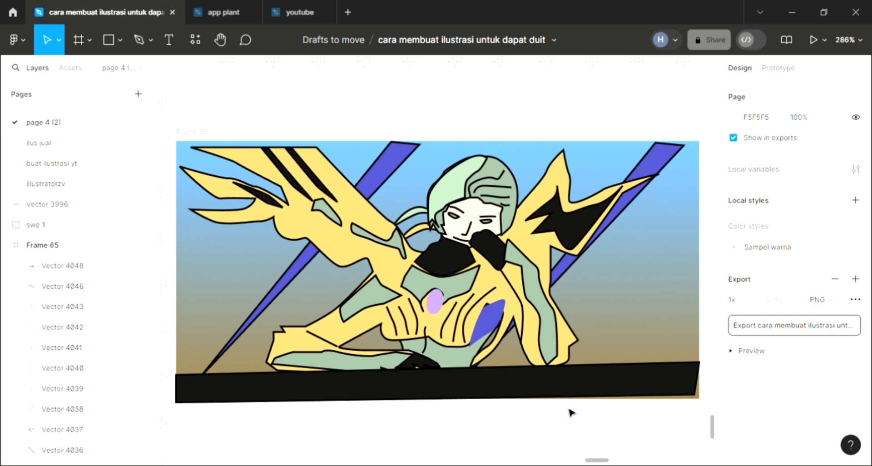
{"action": "scroll", "coordinate": [569, 407], "scroll_direction": "up", "scroll_amount": 3}
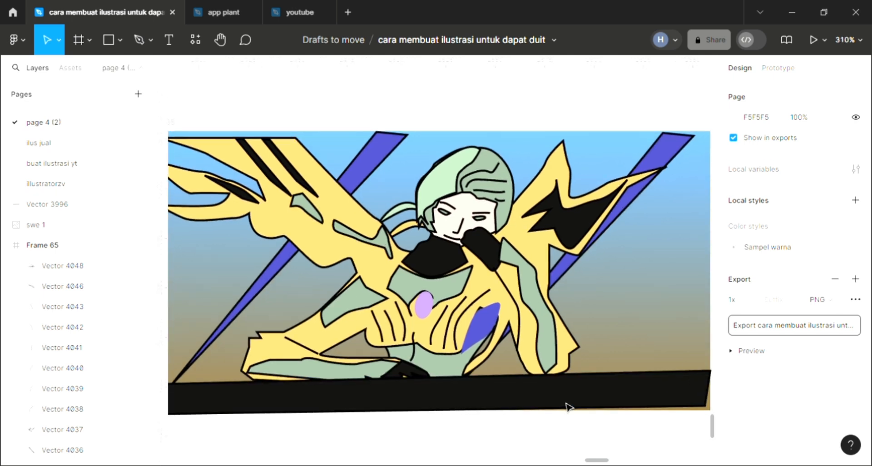
{"action": "scroll", "coordinate": [568, 407], "scroll_direction": "up", "scroll_amount": 1}
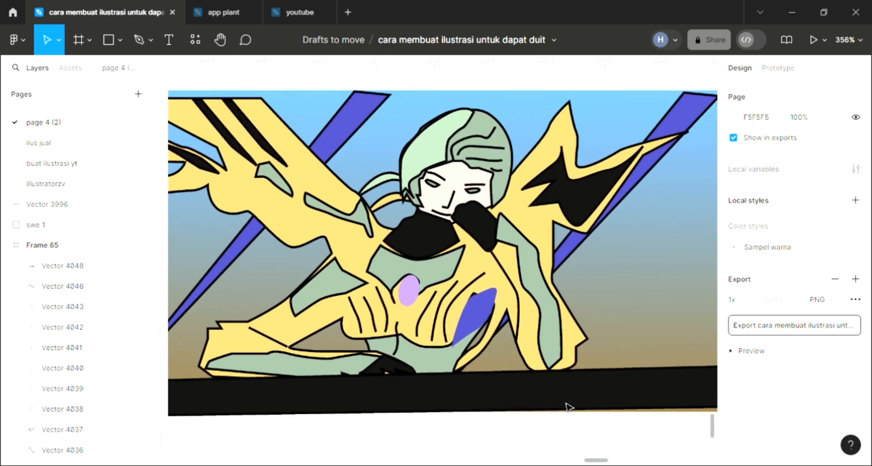